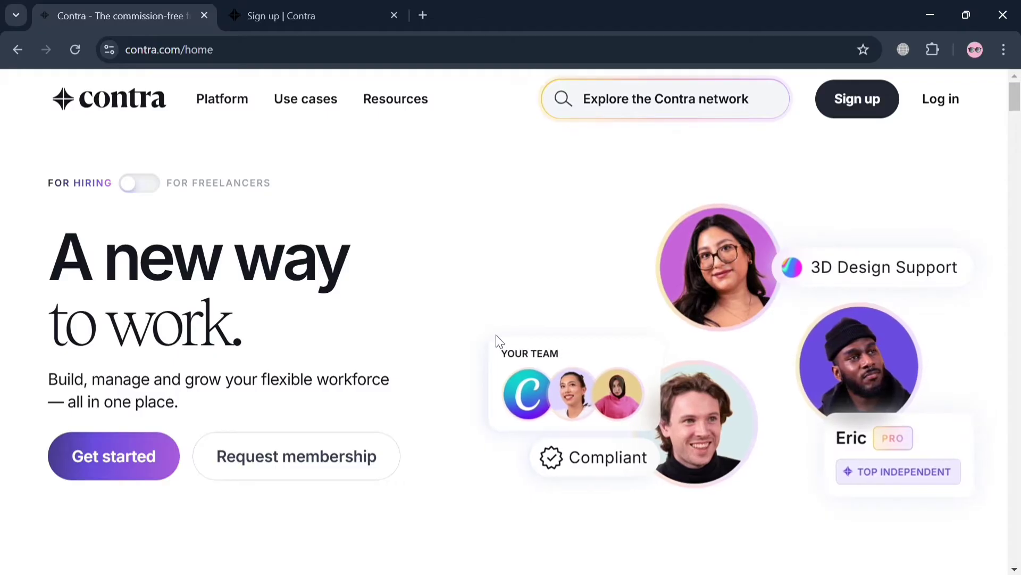
{"action": "scroll", "coordinate": [500, 341], "scroll_direction": "down", "scroll_amount": 1}
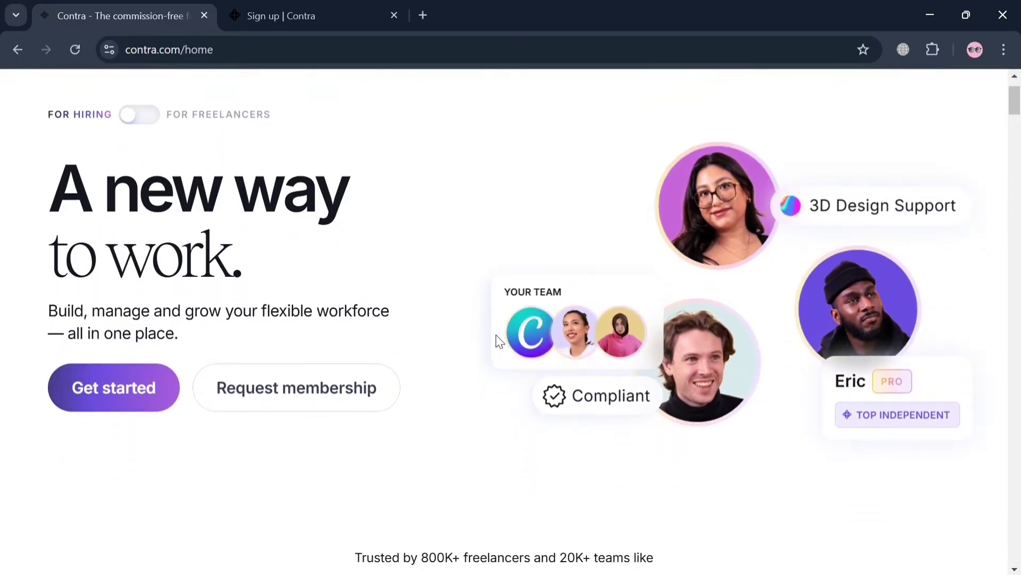
{"action": "scroll", "coordinate": [500, 341], "scroll_direction": "down", "scroll_amount": 5}
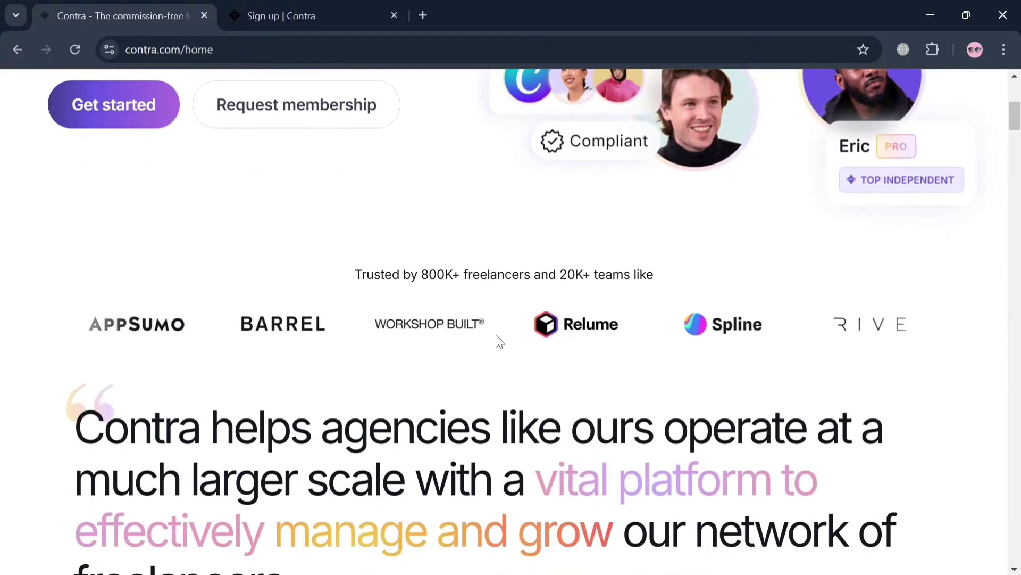
{"action": "scroll", "coordinate": [500, 341], "scroll_direction": "down", "scroll_amount": 5}
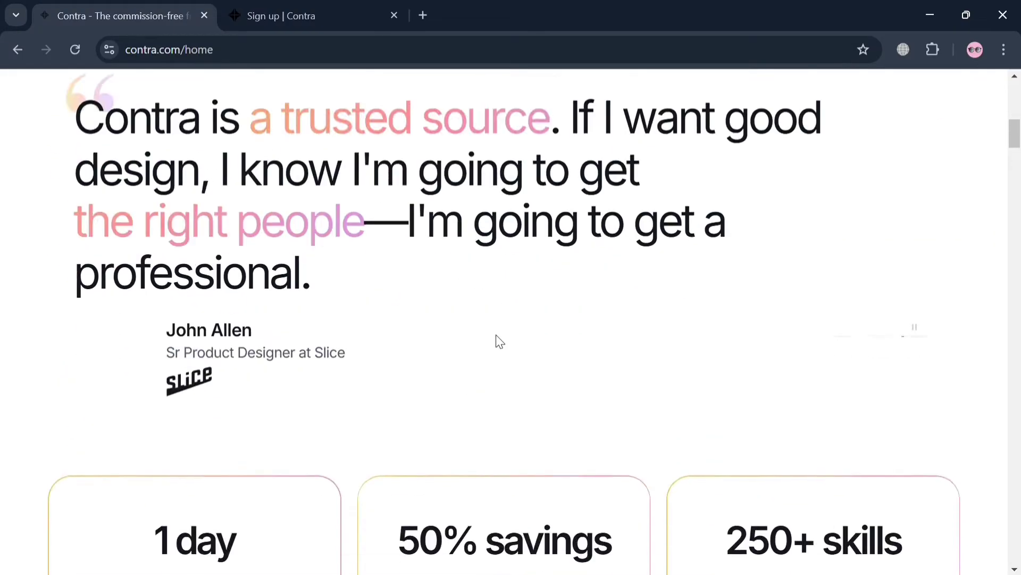
{"action": "scroll", "coordinate": [500, 341], "scroll_direction": "down", "scroll_amount": 10}
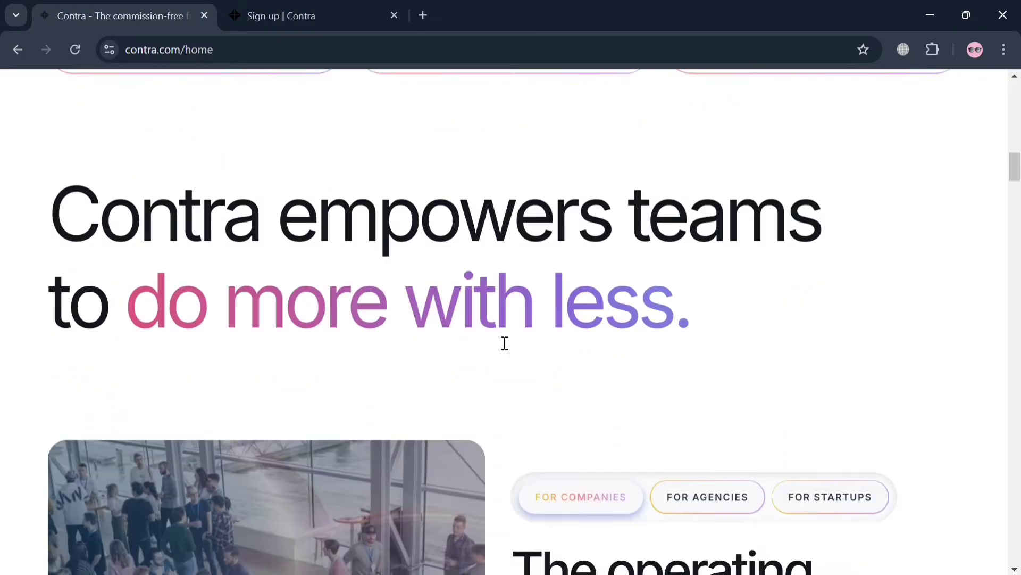
{"action": "scroll", "coordinate": [503, 342], "scroll_direction": "down", "scroll_amount": 7}
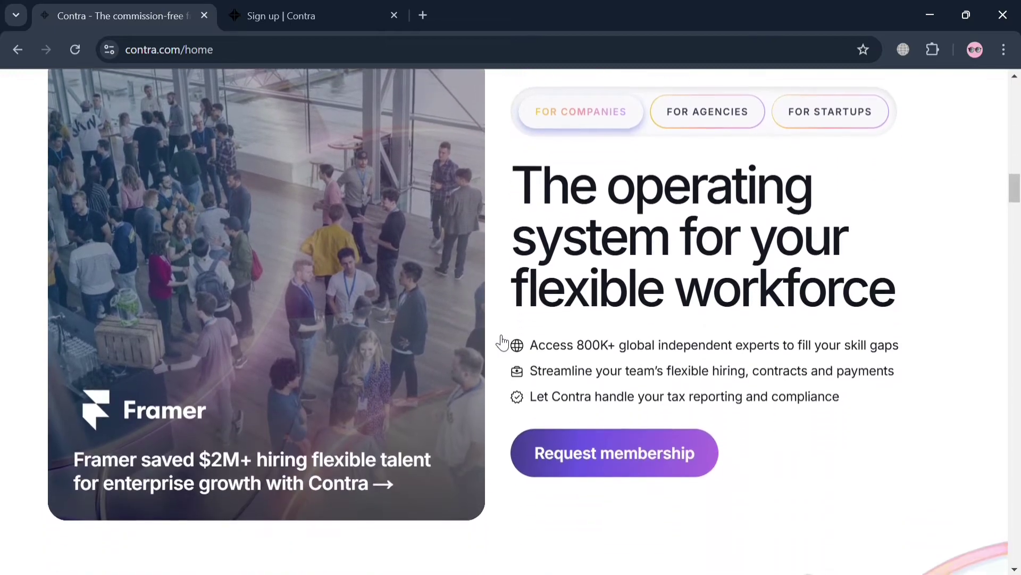
{"action": "scroll", "coordinate": [503, 342], "scroll_direction": "down", "scroll_amount": 7}
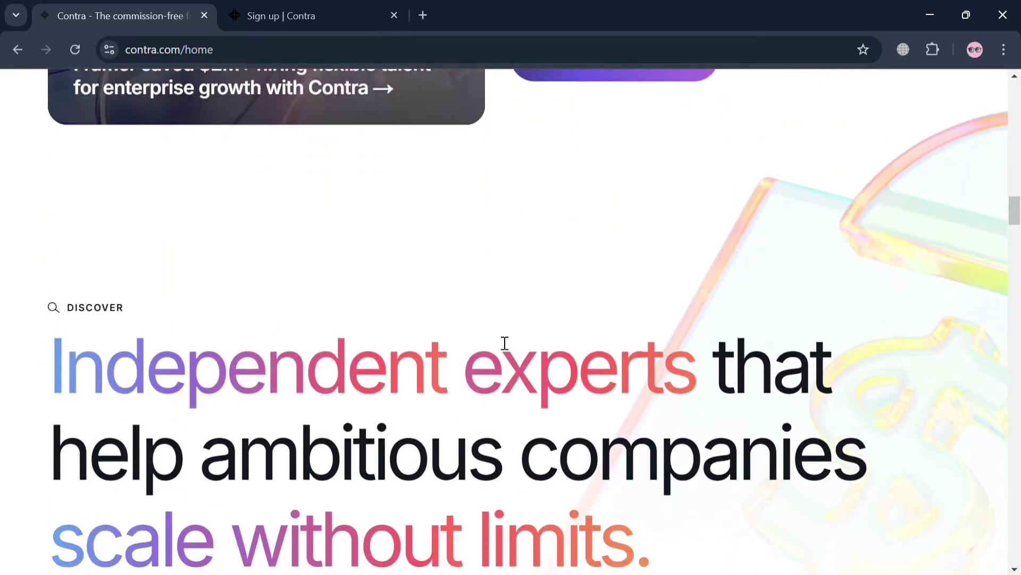
{"action": "scroll", "coordinate": [500, 341], "scroll_direction": "down", "scroll_amount": 3}
{"action": "scroll", "coordinate": [505, 343], "scroll_direction": "up", "scroll_amount": 1}
{"action": "scroll", "coordinate": [505, 338], "scroll_direction": "down", "scroll_amount": 5}
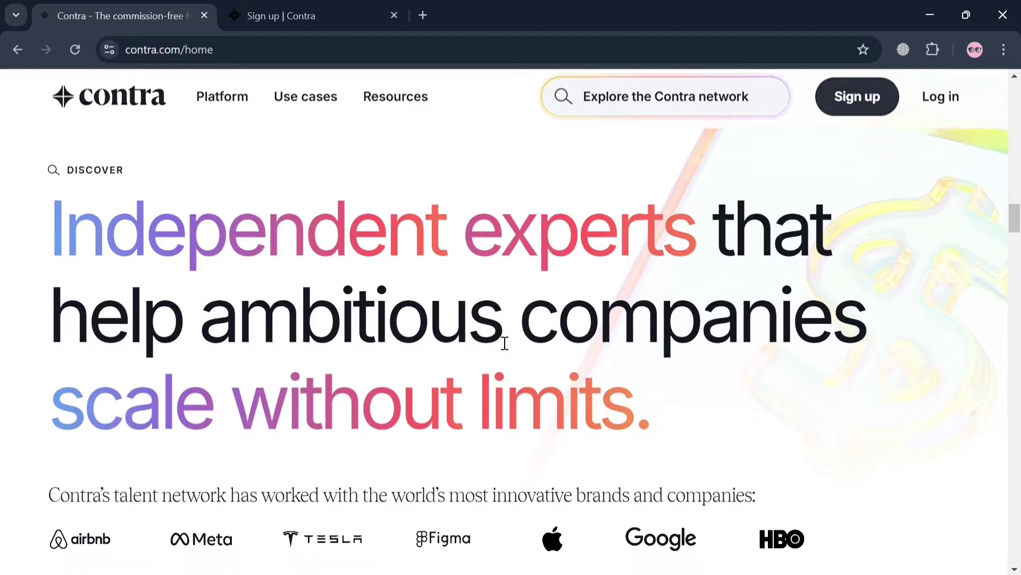
{"action": "scroll", "coordinate": [503, 342], "scroll_direction": "down", "scroll_amount": 8}
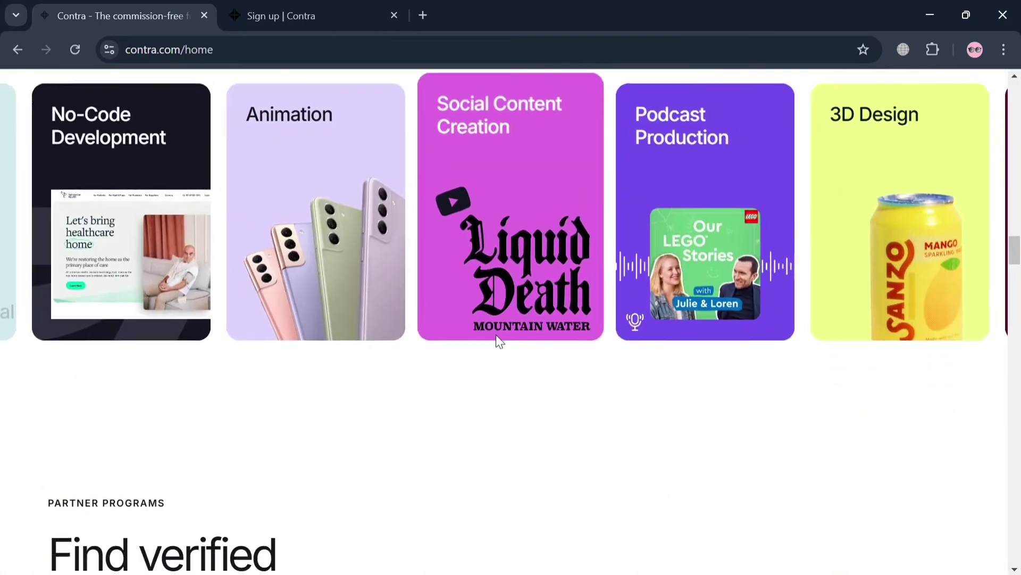
{"action": "scroll", "coordinate": [500, 341], "scroll_direction": "down", "scroll_amount": 12}
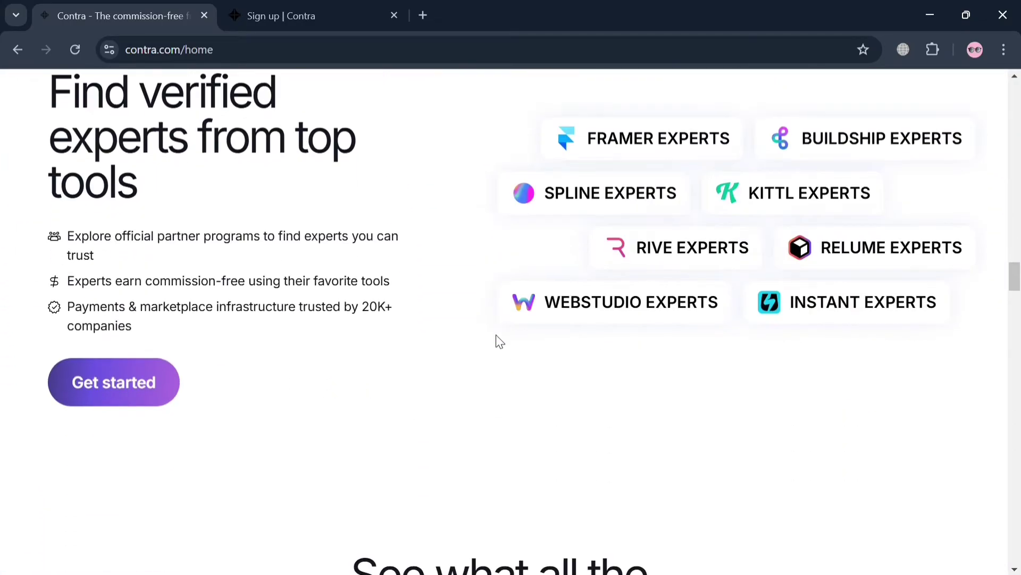
{"action": "scroll", "coordinate": [500, 341], "scroll_direction": "down", "scroll_amount": 10}
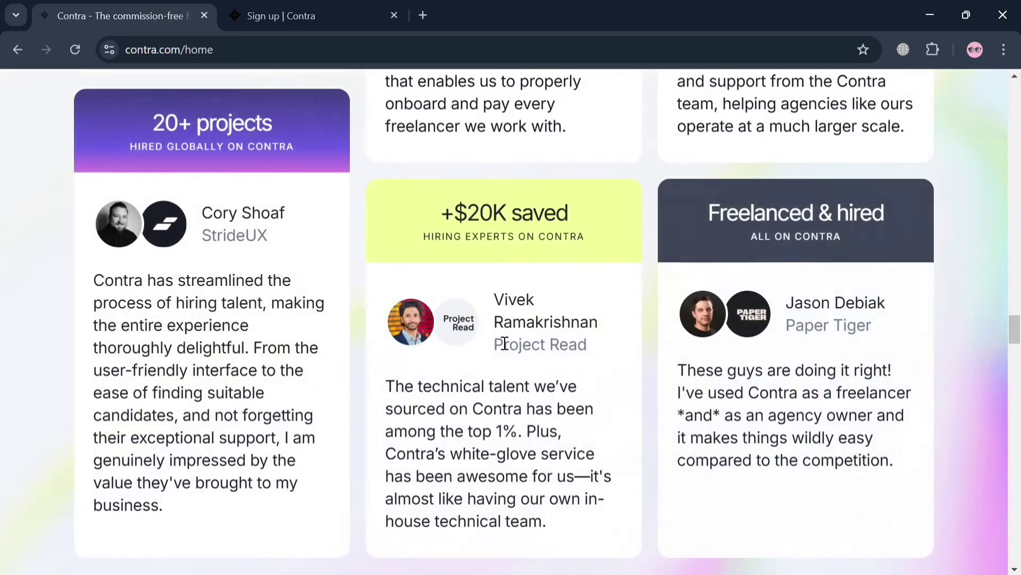
{"action": "scroll", "coordinate": [500, 341], "scroll_direction": "down", "scroll_amount": 15}
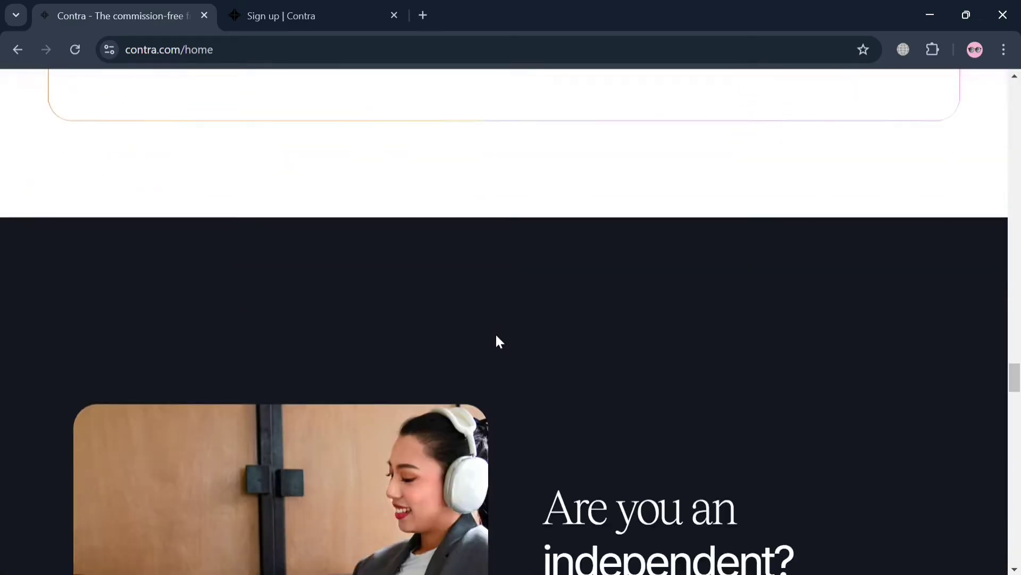
{"action": "scroll", "coordinate": [499, 340], "scroll_direction": "down", "scroll_amount": 12}
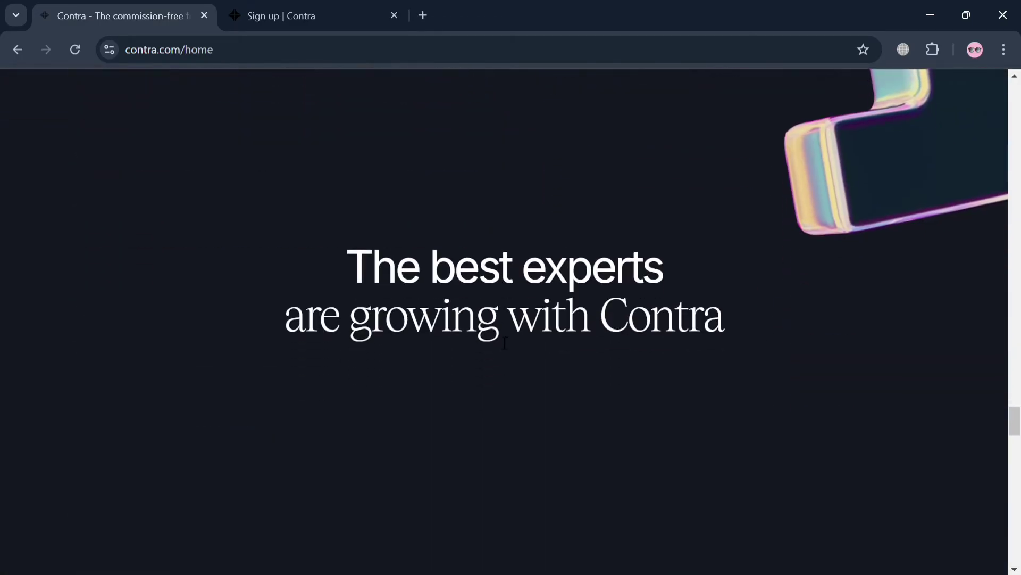
{"action": "scroll", "coordinate": [504, 343], "scroll_direction": "down", "scroll_amount": 15}
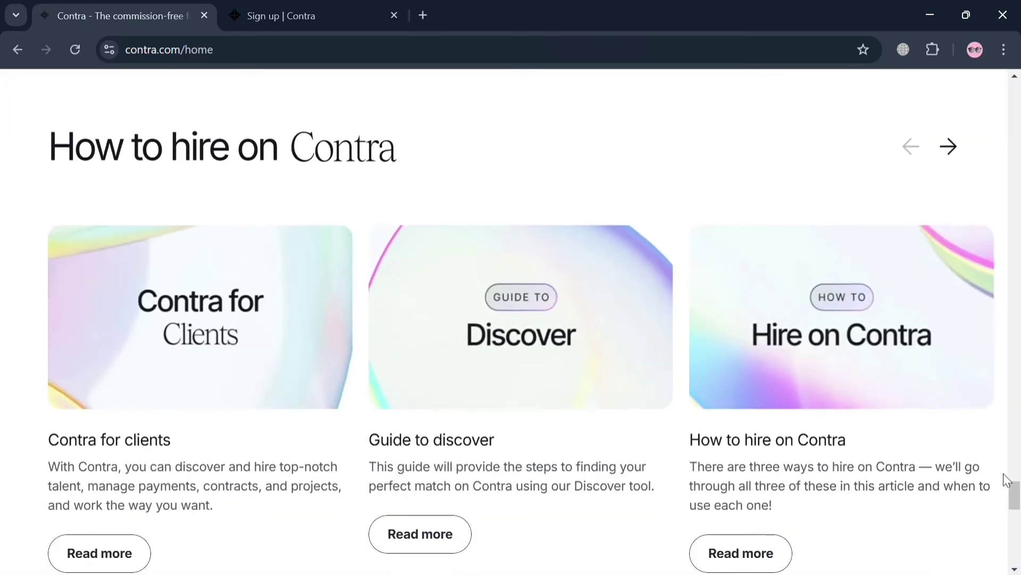
{"action": "scroll", "coordinate": [1007, 479], "scroll_direction": "down", "scroll_amount": 5}
{"action": "scroll", "coordinate": [1007, 479], "scroll_direction": "up", "scroll_amount": 20}
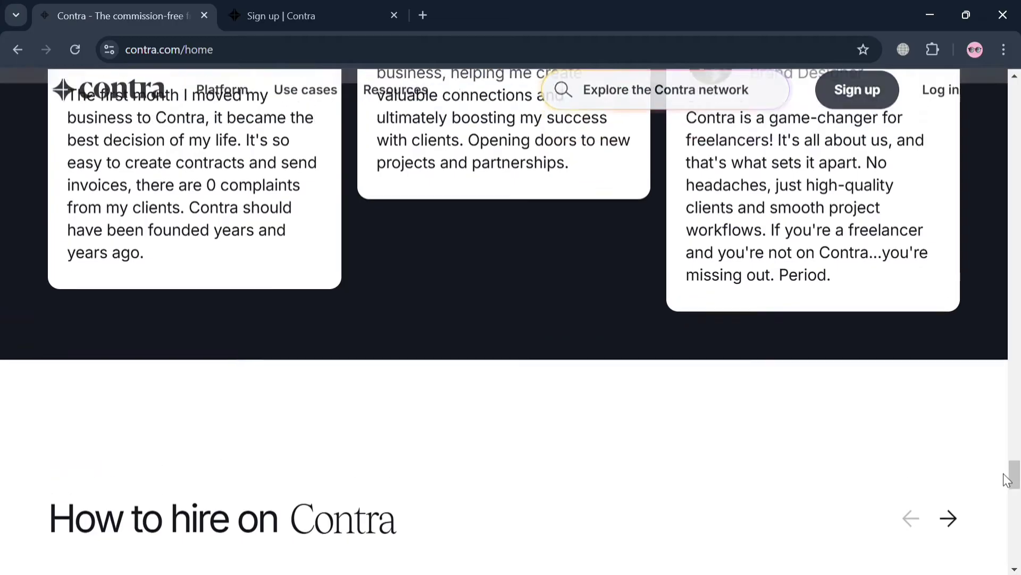
{"action": "scroll", "coordinate": [1008, 479], "scroll_direction": "up", "scroll_amount": 15}
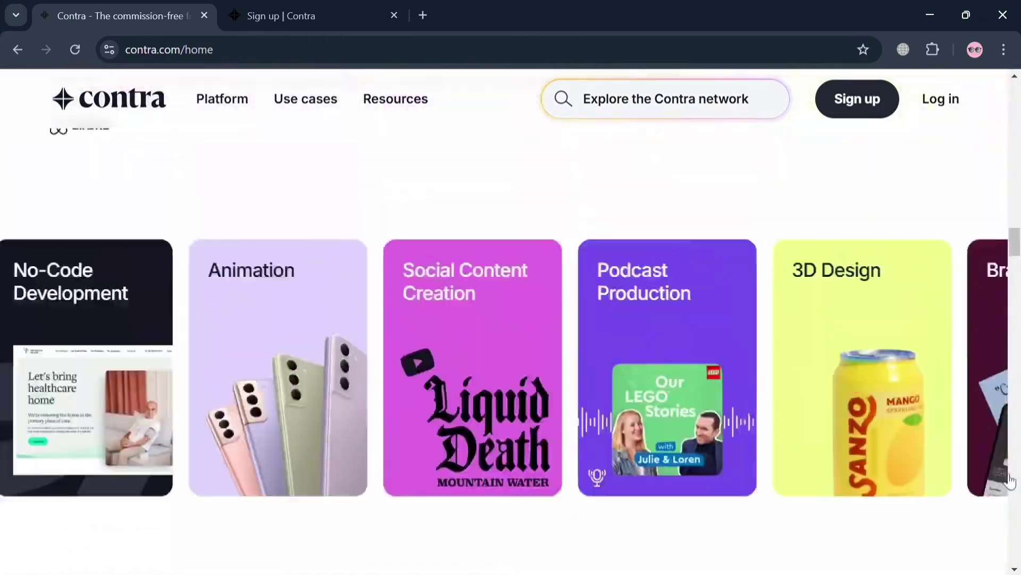
{"action": "scroll", "coordinate": [1009, 479], "scroll_direction": "up", "scroll_amount": 15}
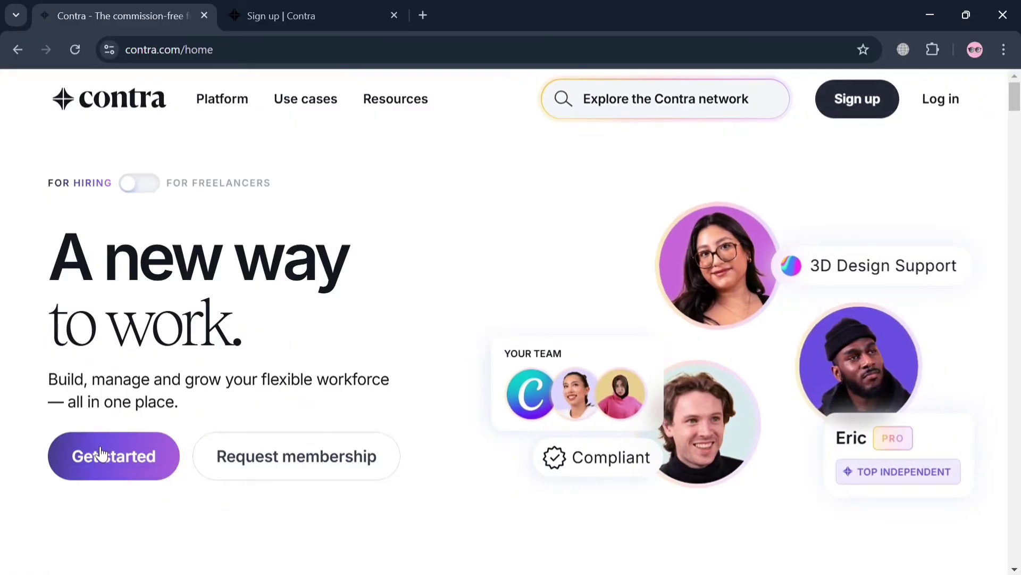
- Go to Contra's sign-up page and join as a freelancer
{"action": "left_click", "coordinate": [276, 15]}
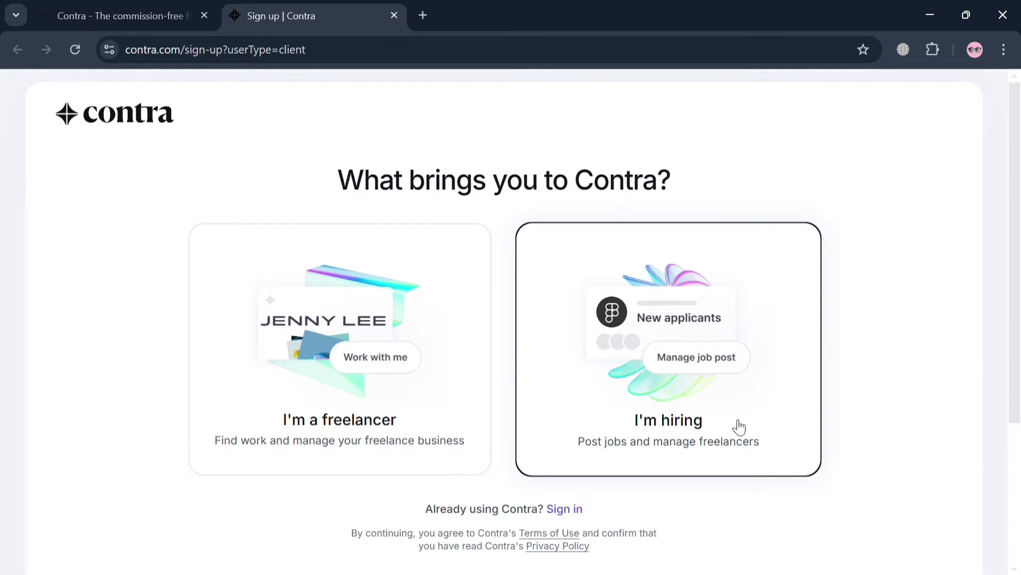
{"action": "left_click", "coordinate": [397, 382]}
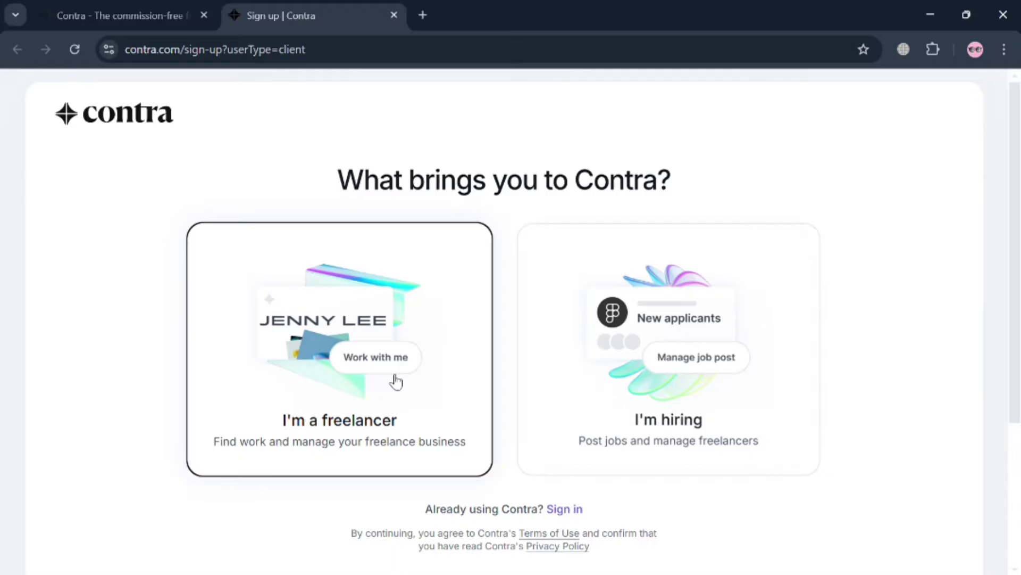
{"action": "left_click", "coordinate": [397, 382]}
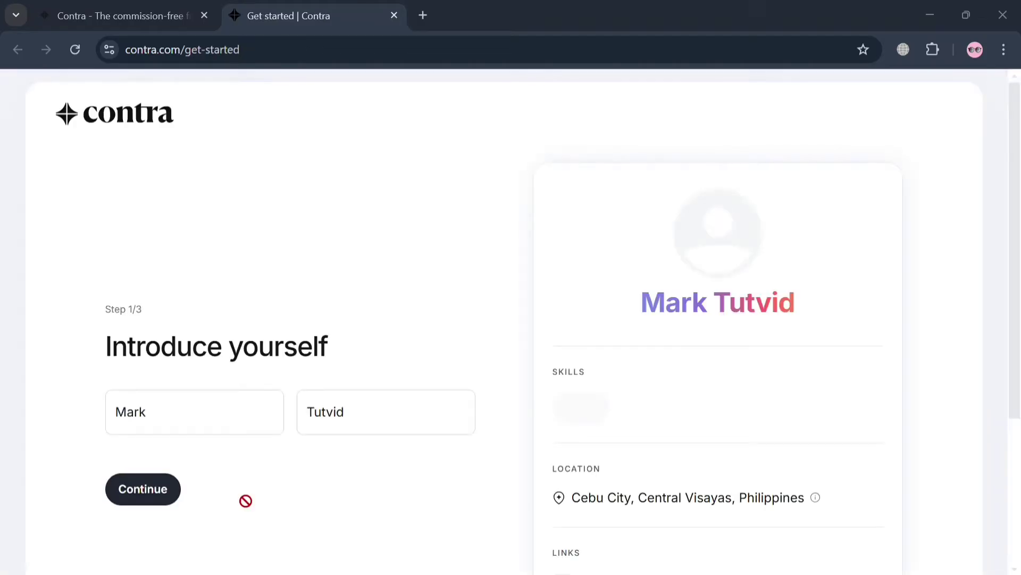
- Submit the first and last name on the introduce-yourself step
{"action": "scroll", "coordinate": [372, 476], "scroll_direction": "down", "scroll_amount": 2}
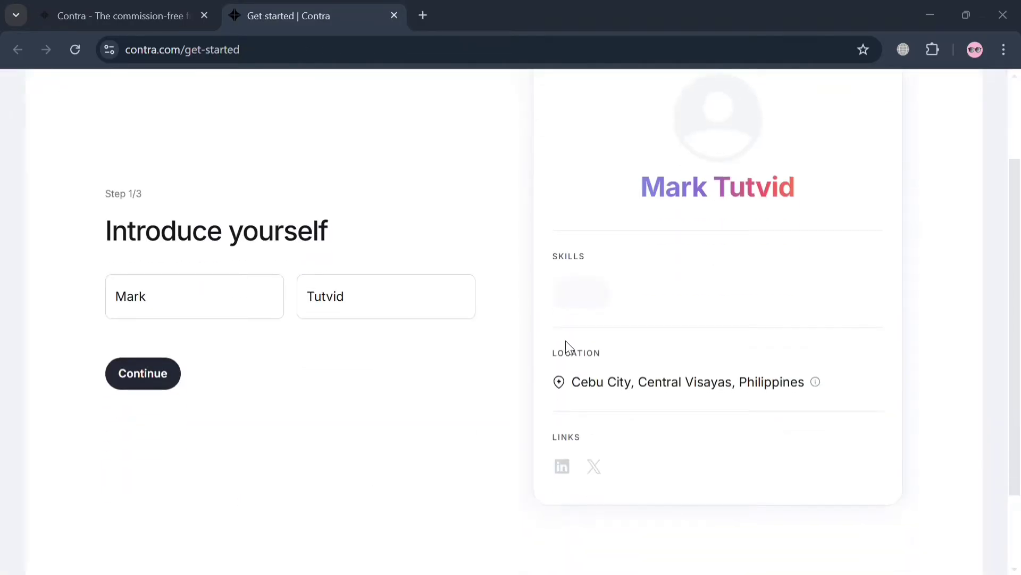
{"action": "scroll", "coordinate": [390, 333], "scroll_direction": "up", "scroll_amount": 2}
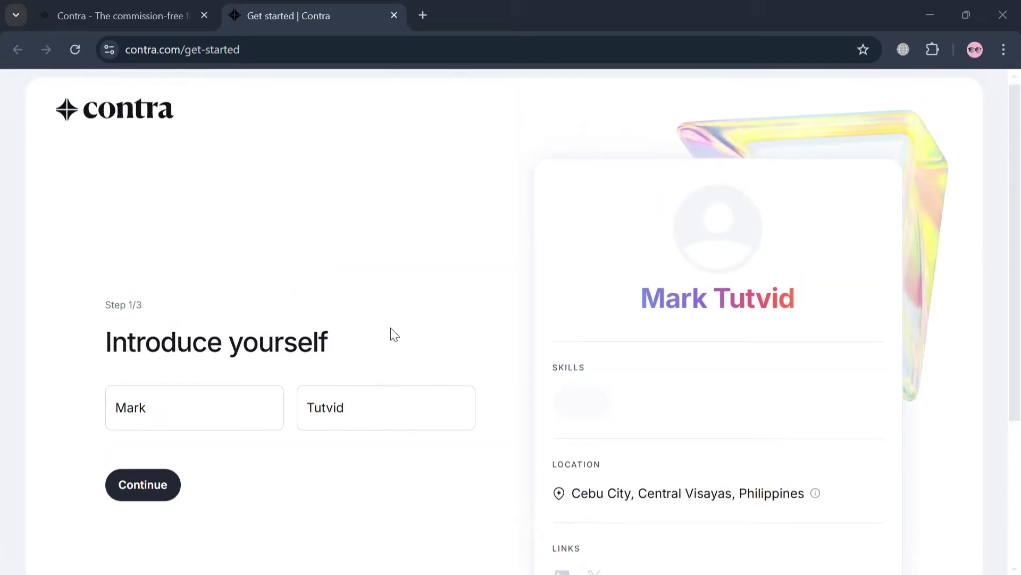
{"action": "scroll", "coordinate": [392, 335], "scroll_direction": "down", "scroll_amount": 3}
{"action": "scroll", "coordinate": [347, 326], "scroll_direction": "up", "scroll_amount": 2}
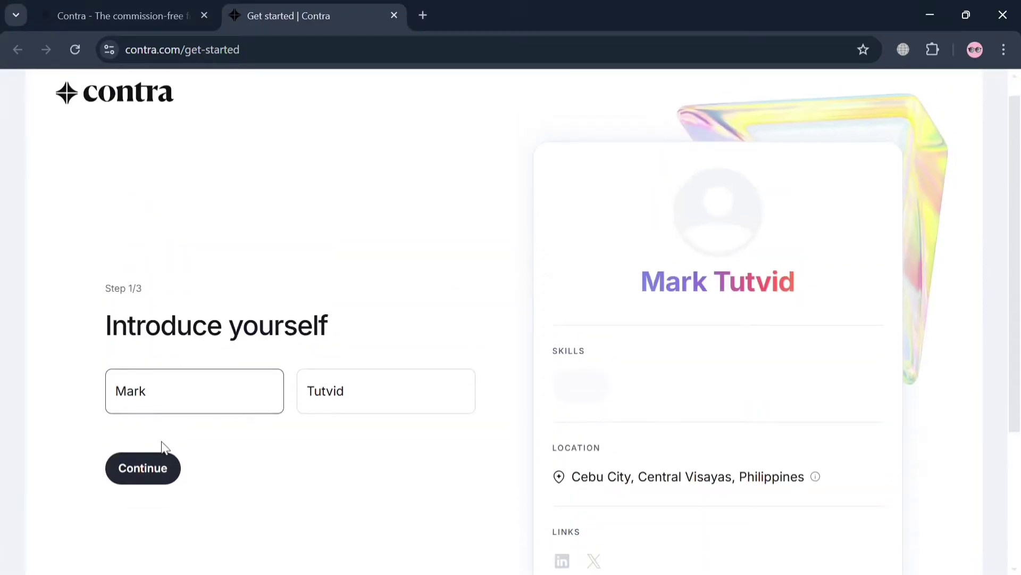
{"action": "left_click", "coordinate": [155, 478]}
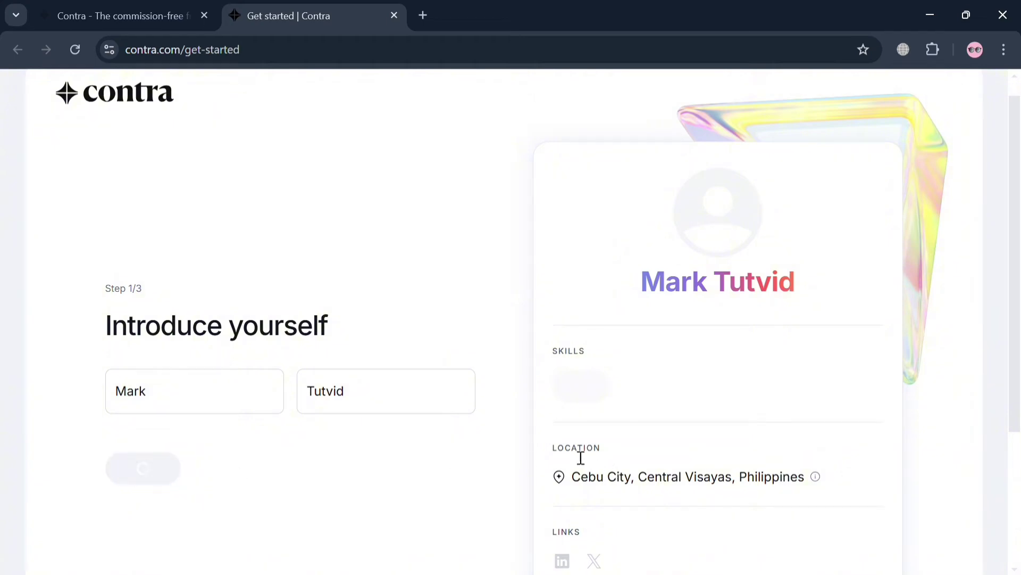
{"action": "scroll", "coordinate": [662, 417], "scroll_direction": "down", "scroll_amount": 2}
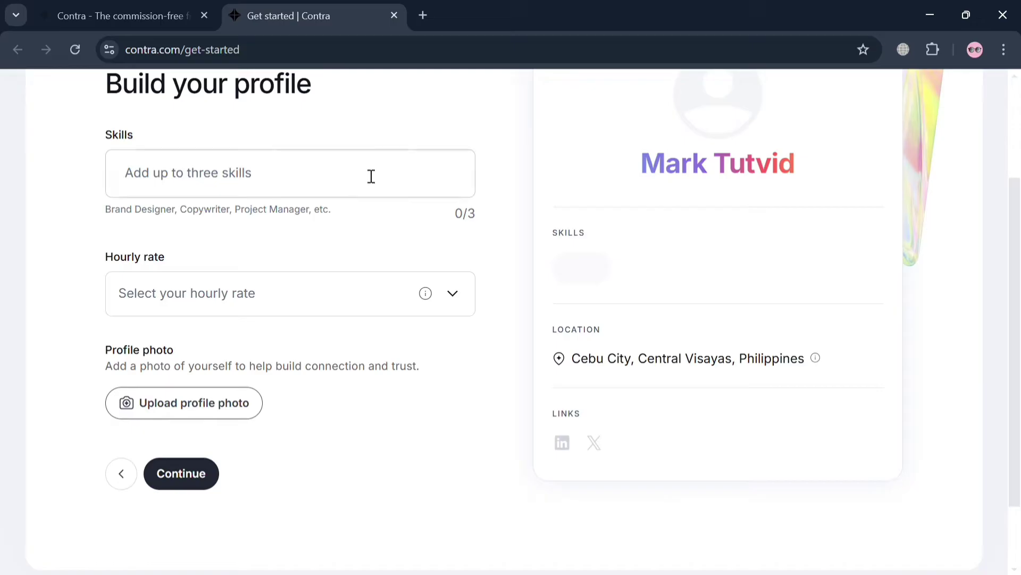
- Add Video Editor and Graphic Designer as profile skills
{"action": "type", "text": "Vid"}
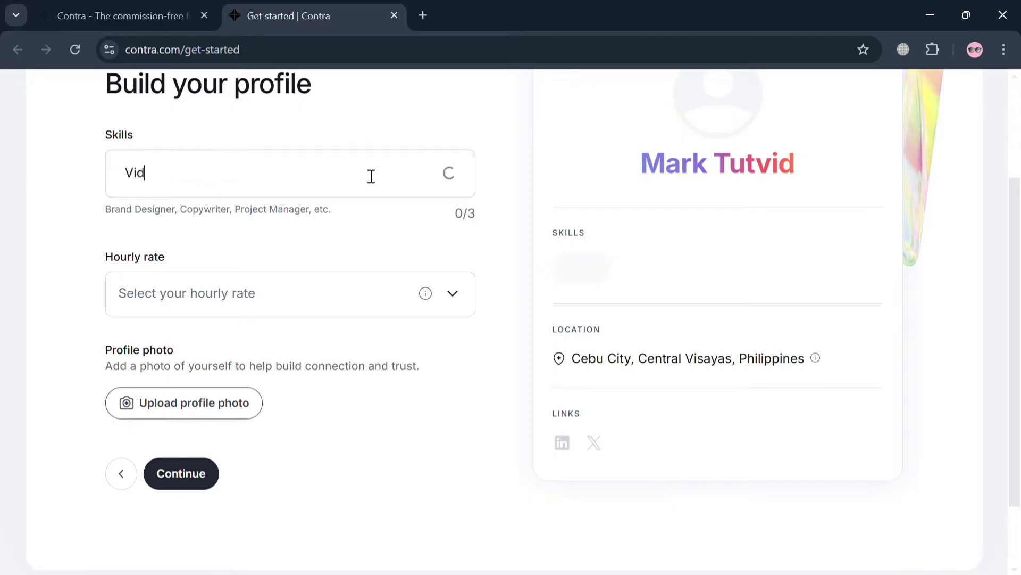
{"action": "type", "text": "eo Edito"}
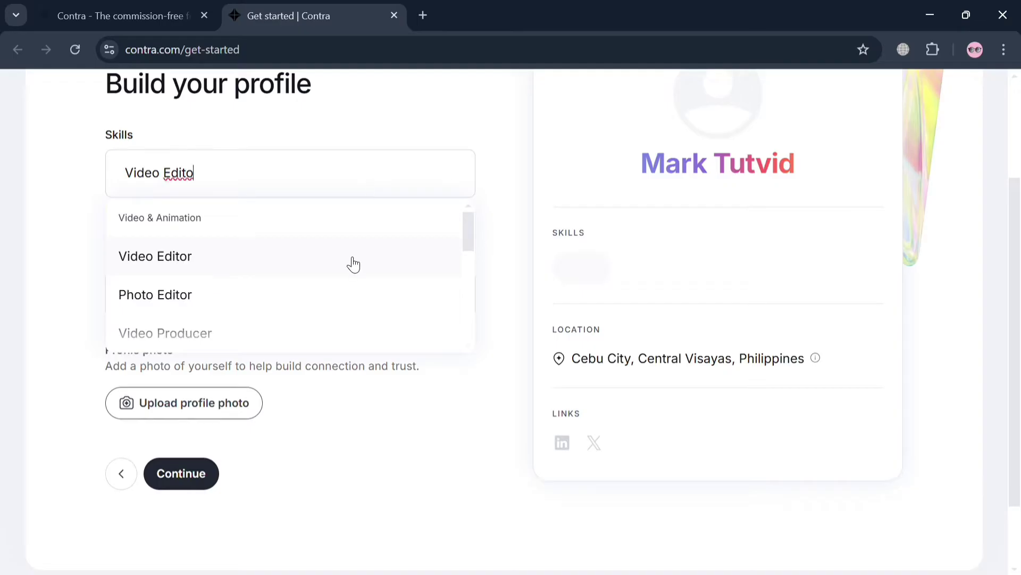
{"action": "left_click", "coordinate": [353, 264]}
{"action": "type", "text": "Graphic"}
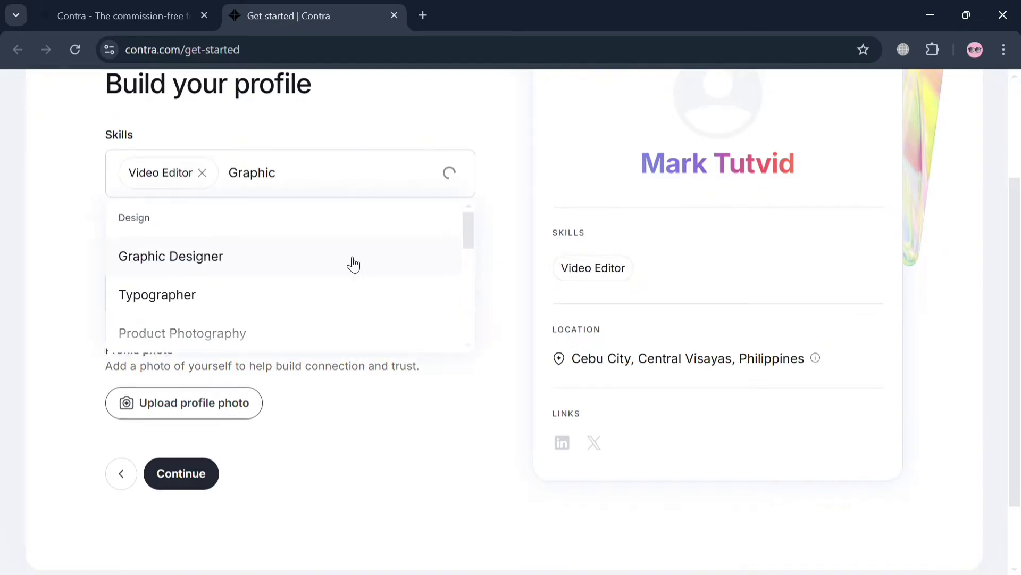
{"action": "left_click", "coordinate": [353, 265]}
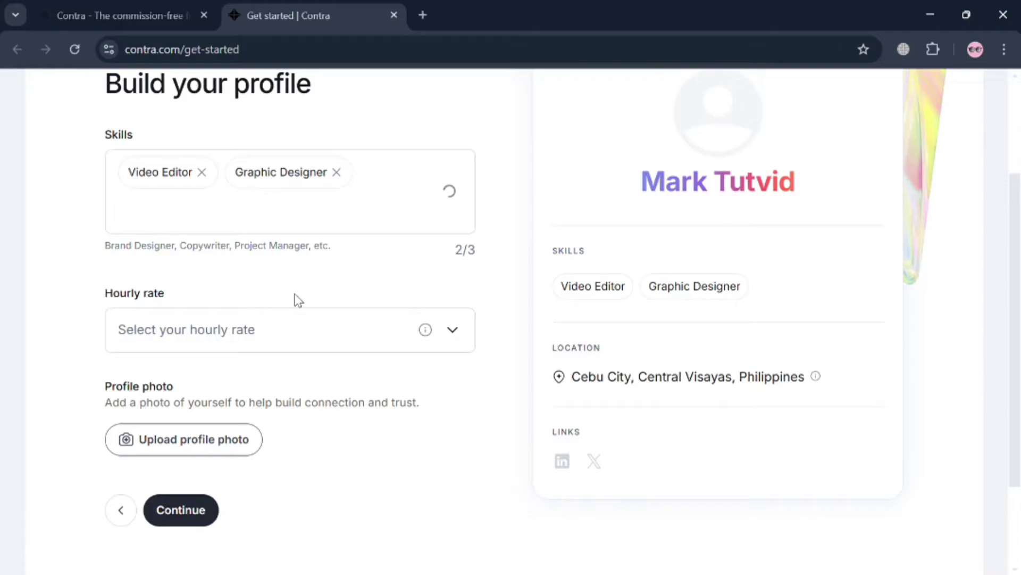
- Choose $50 - $75/hr from the Hourly rate dropdown
{"action": "left_click", "coordinate": [244, 341]}
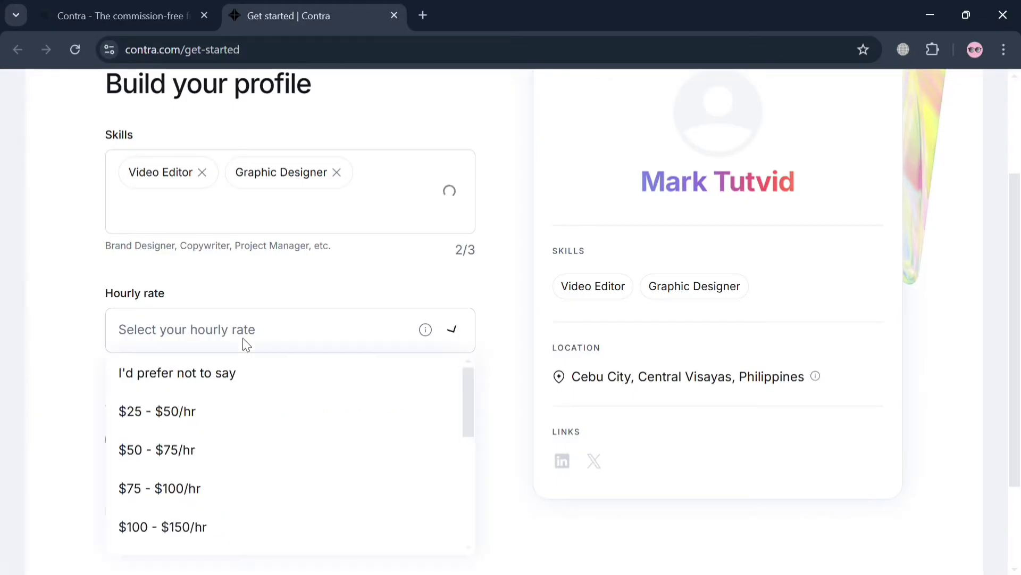
{"action": "scroll", "coordinate": [268, 404], "scroll_direction": "down", "scroll_amount": 2}
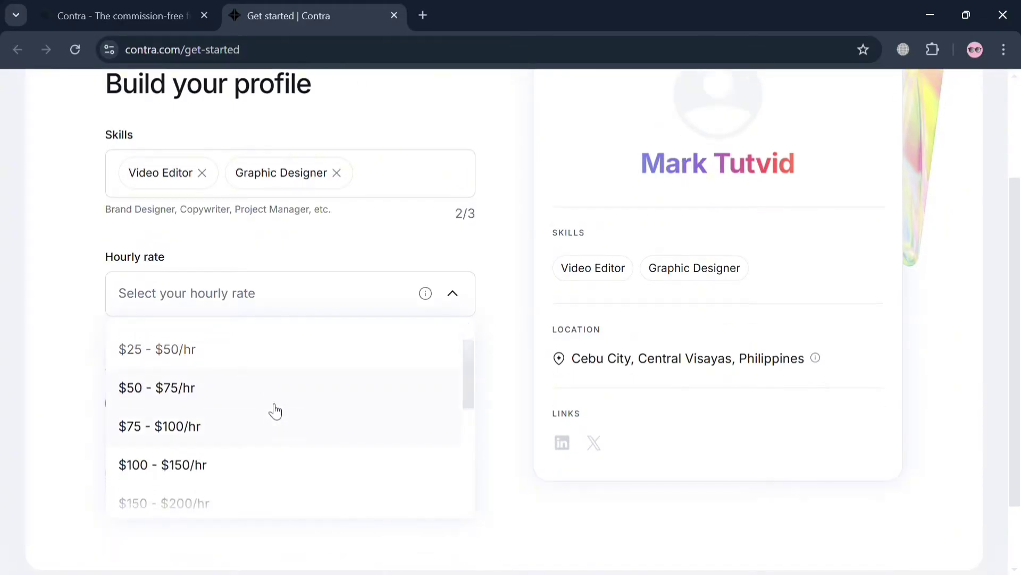
{"action": "left_click", "coordinate": [278, 380]}
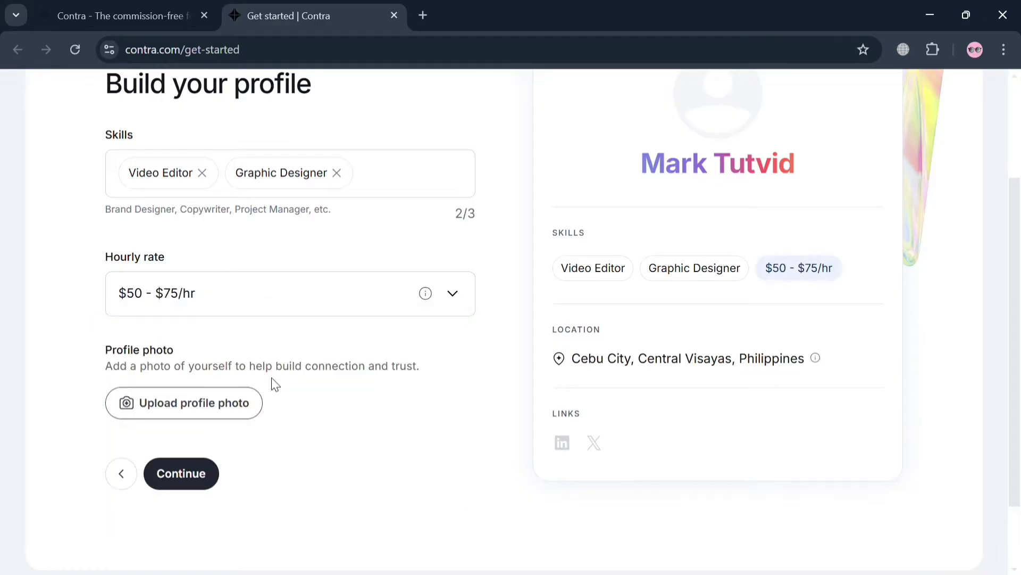
{"action": "scroll", "coordinate": [271, 383], "scroll_direction": "down", "scroll_amount": 1}
{"action": "left_click", "coordinate": [234, 353]}
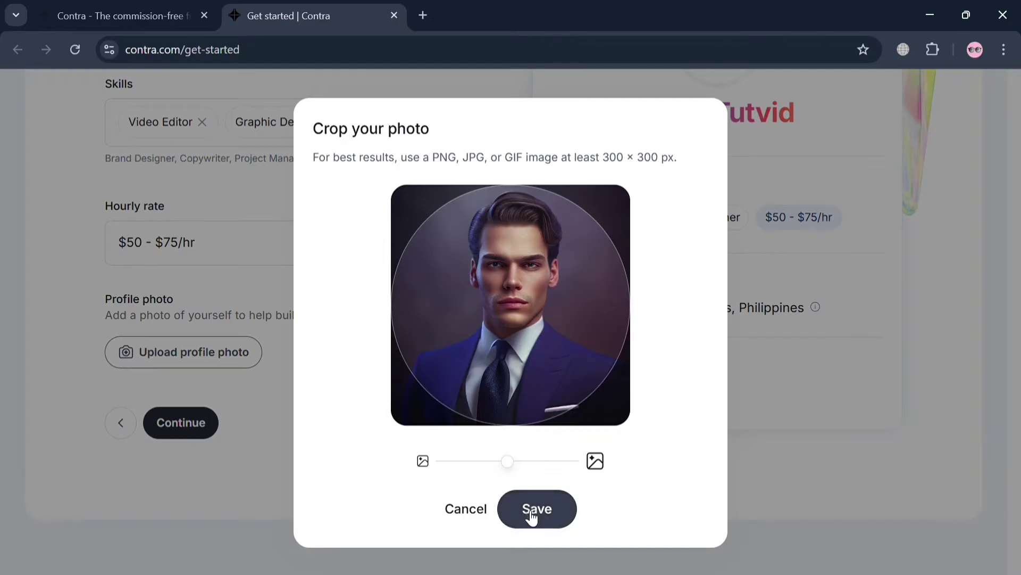
- Save the cropped portrait of a man in a suit as the profile photo
{"action": "left_click", "coordinate": [533, 515]}
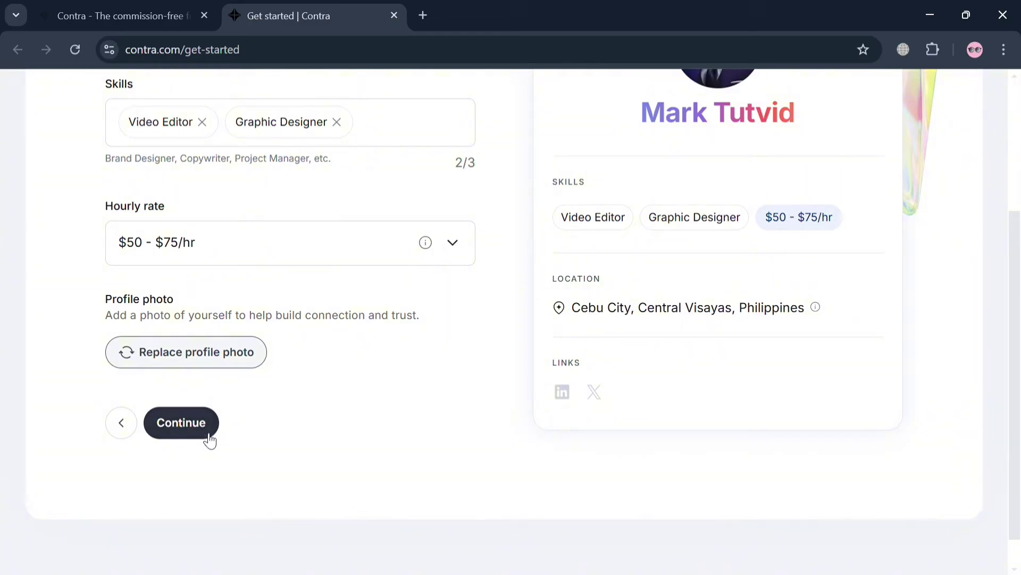
{"action": "scroll", "coordinate": [503, 454], "scroll_direction": "up", "scroll_amount": 4}
{"action": "scroll", "coordinate": [503, 454], "scroll_direction": "down", "scroll_amount": 4}
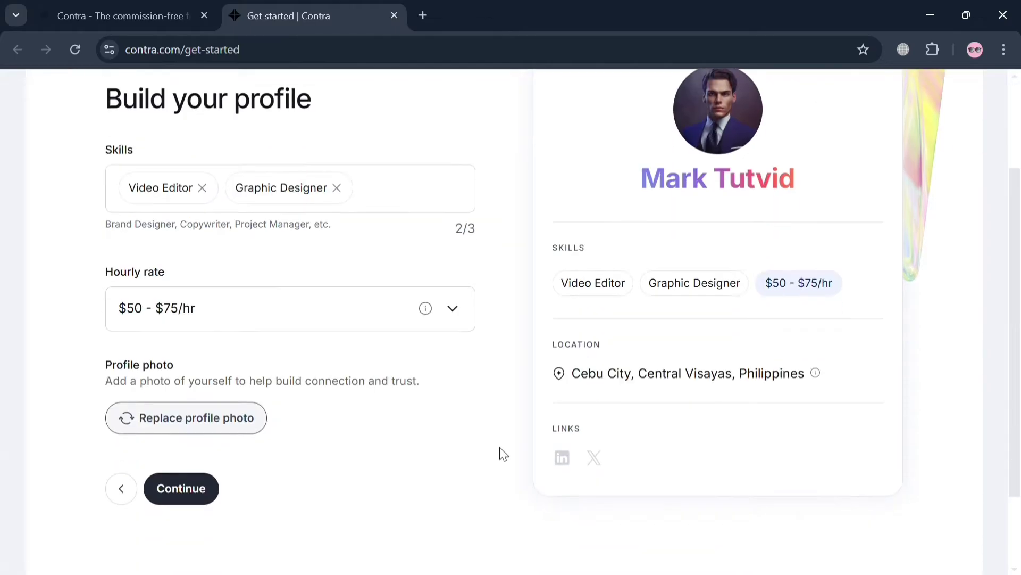
{"action": "left_click", "coordinate": [159, 384]}
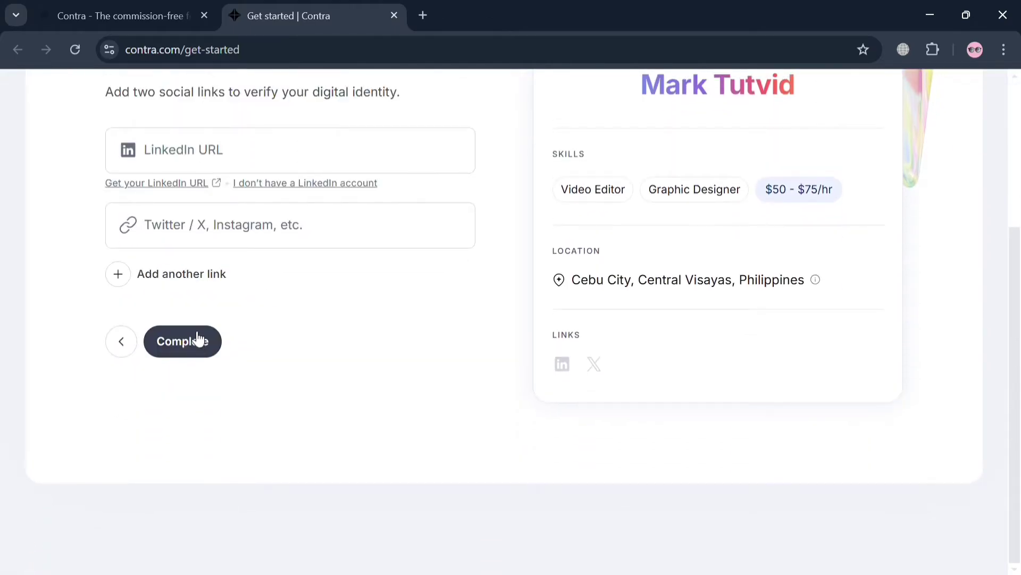
{"action": "left_click", "coordinate": [197, 341]}
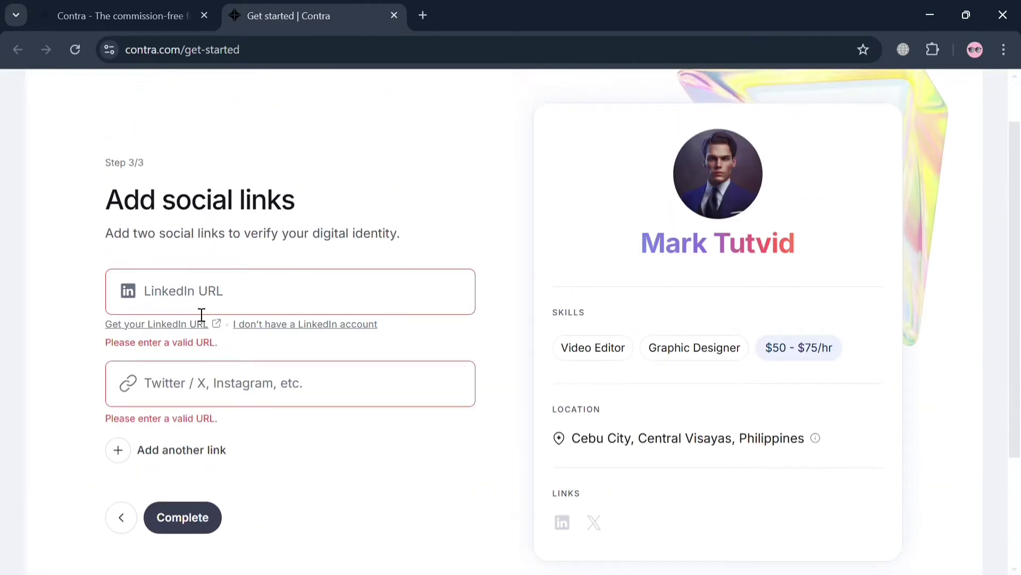
{"action": "left_click", "coordinate": [202, 291]}
{"action": "type", "text": "https://google.com/"}
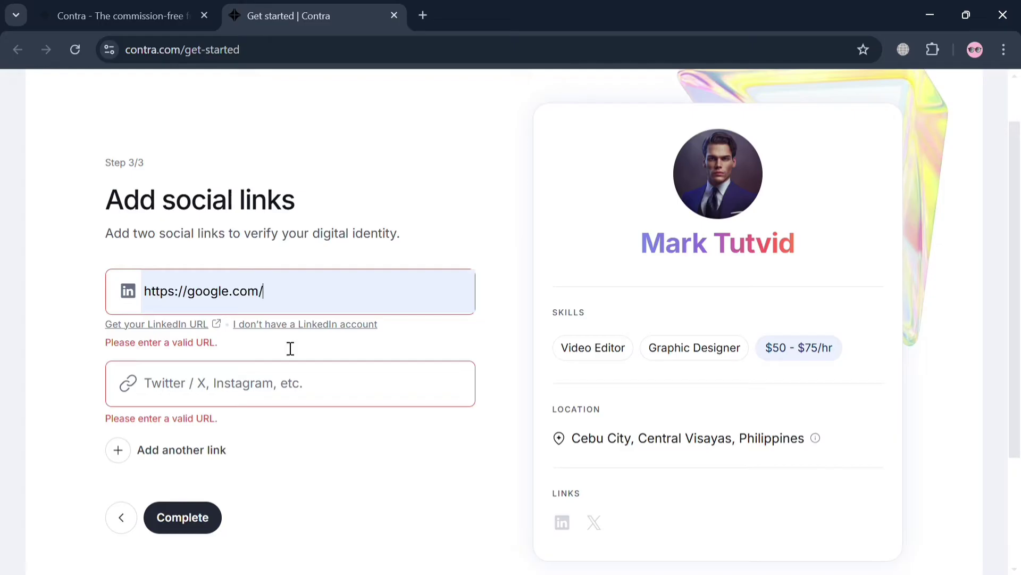
{"action": "left_click", "coordinate": [210, 384]}
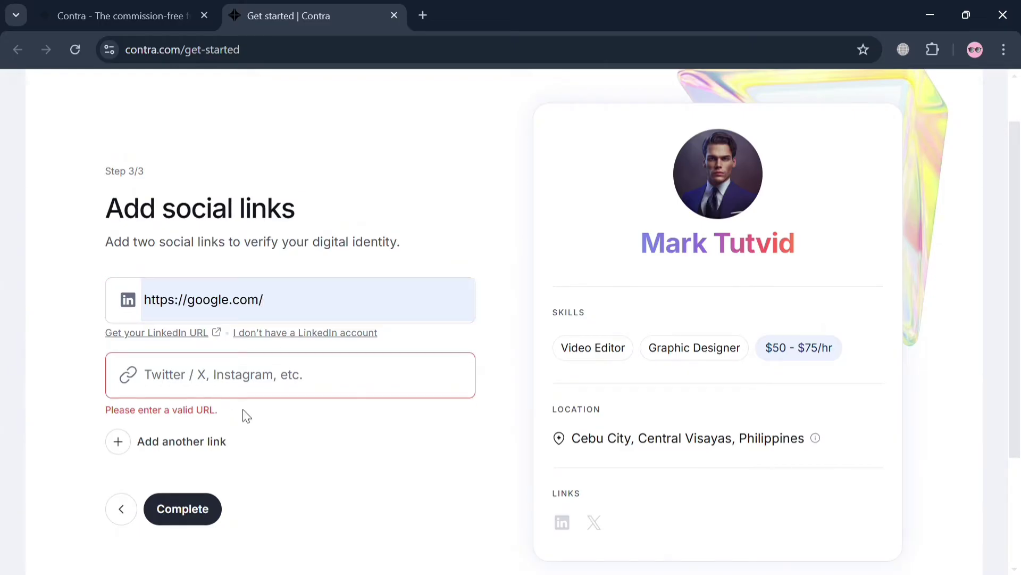
{"action": "type", "text": "https://google.com/"}
{"action": "left_click", "coordinate": [187, 510]}
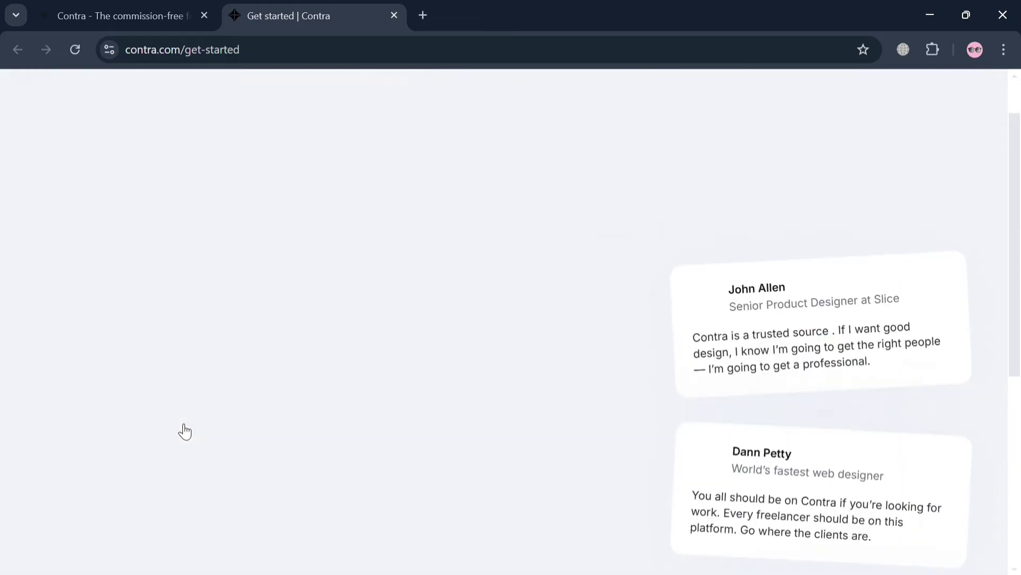
- Scroll through the Contra PRO offer and continue without a membership
{"action": "scroll", "coordinate": [506, 452], "scroll_direction": "down", "scroll_amount": 6}
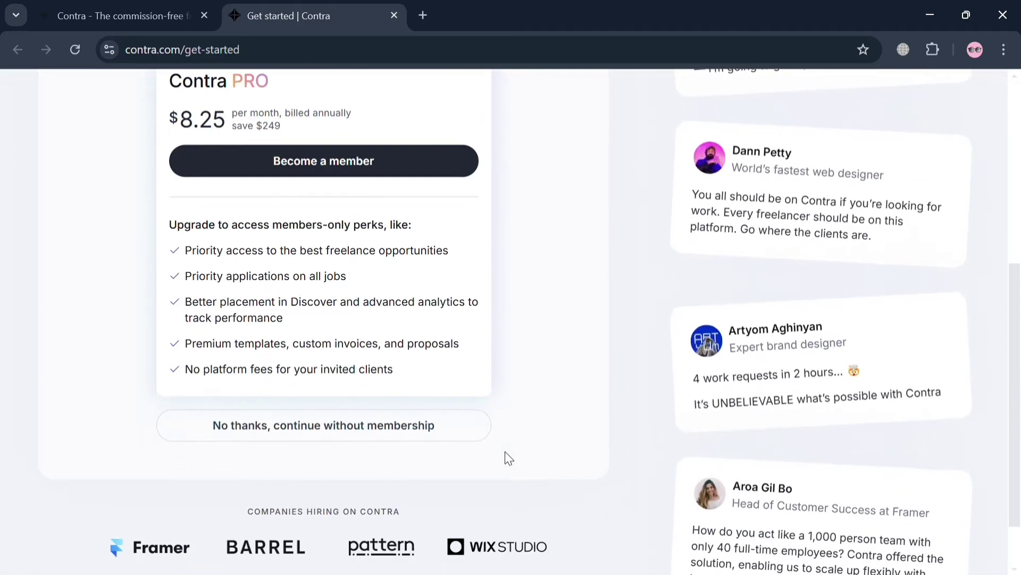
{"action": "scroll", "coordinate": [505, 451], "scroll_direction": "up", "scroll_amount": 5}
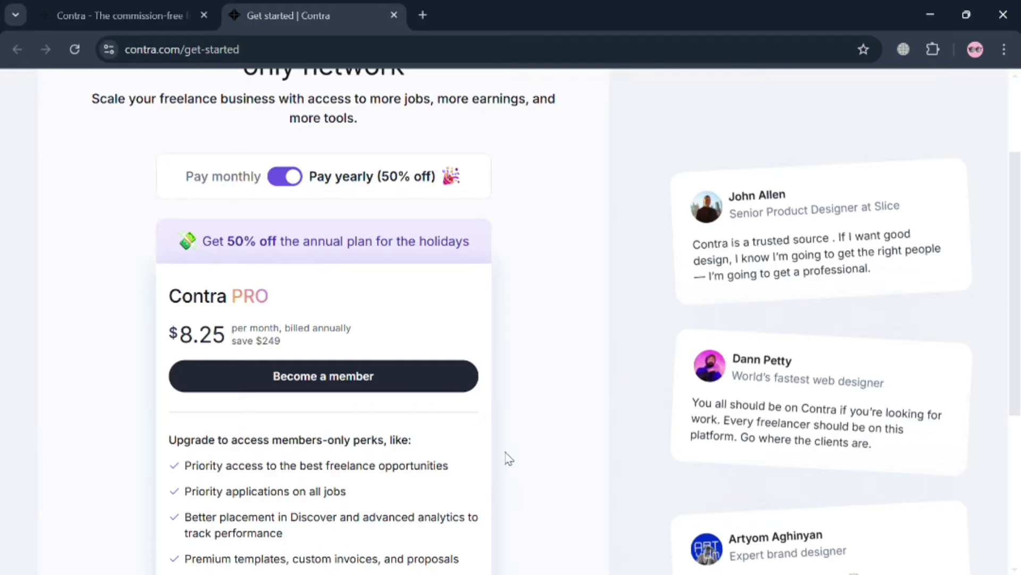
{"action": "scroll", "coordinate": [505, 451], "scroll_direction": "down", "scroll_amount": 4}
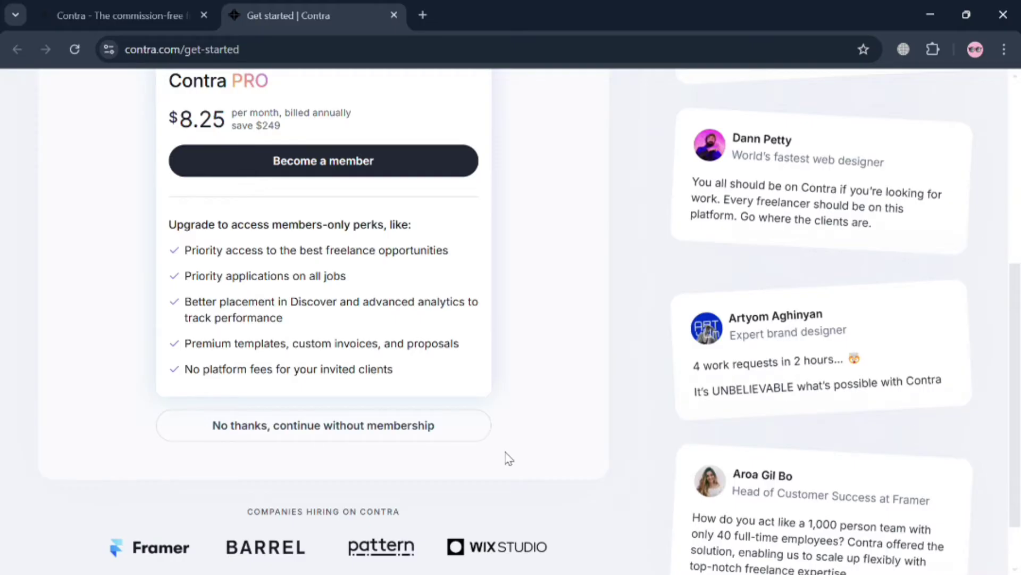
{"action": "left_click", "coordinate": [404, 435]}
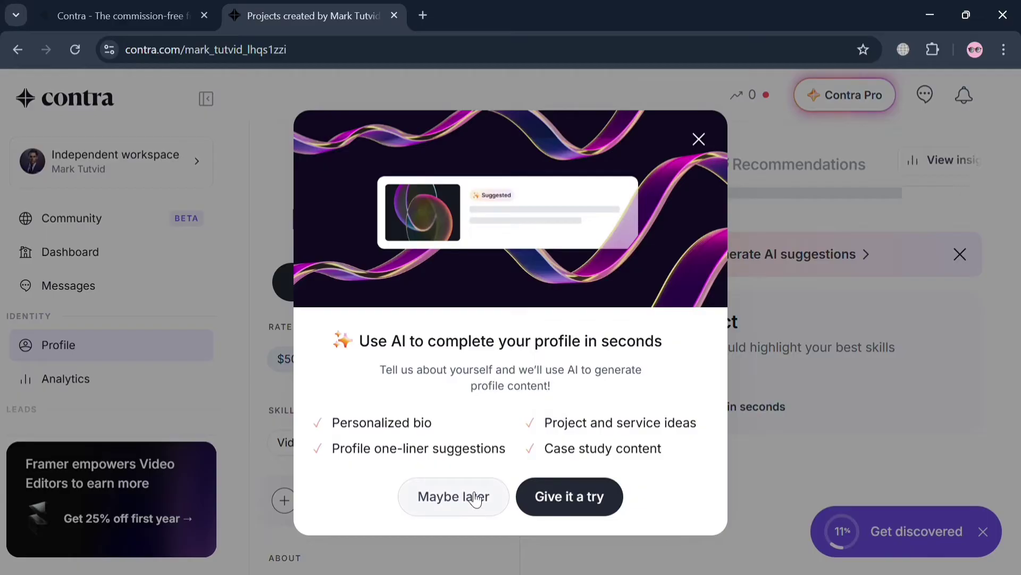
- Decline the AI profile help and open wallet setup from the Get discovered checklist
{"action": "left_click", "coordinate": [476, 499]}
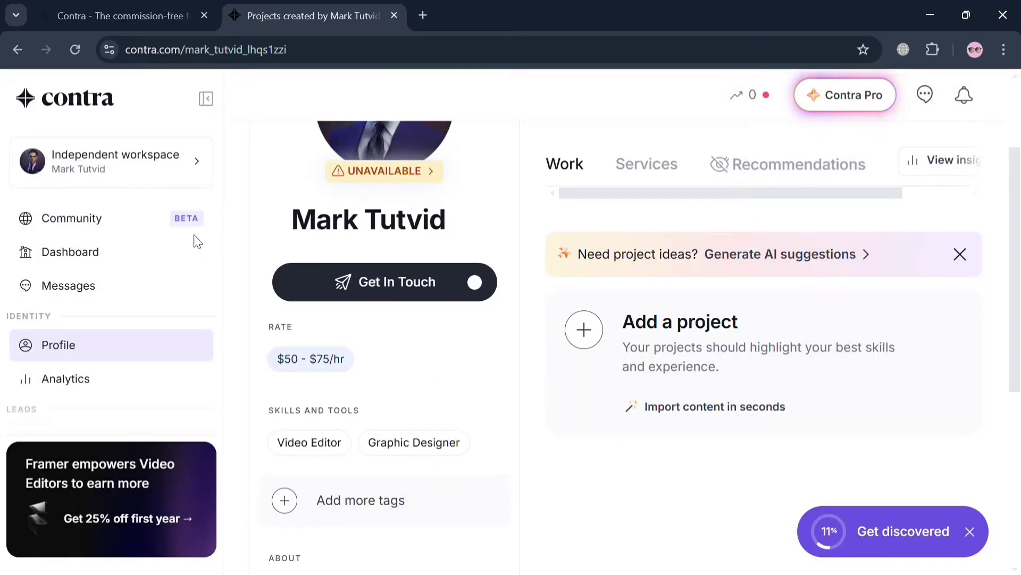
{"action": "scroll", "coordinate": [775, 383], "scroll_direction": "up", "scroll_amount": 3}
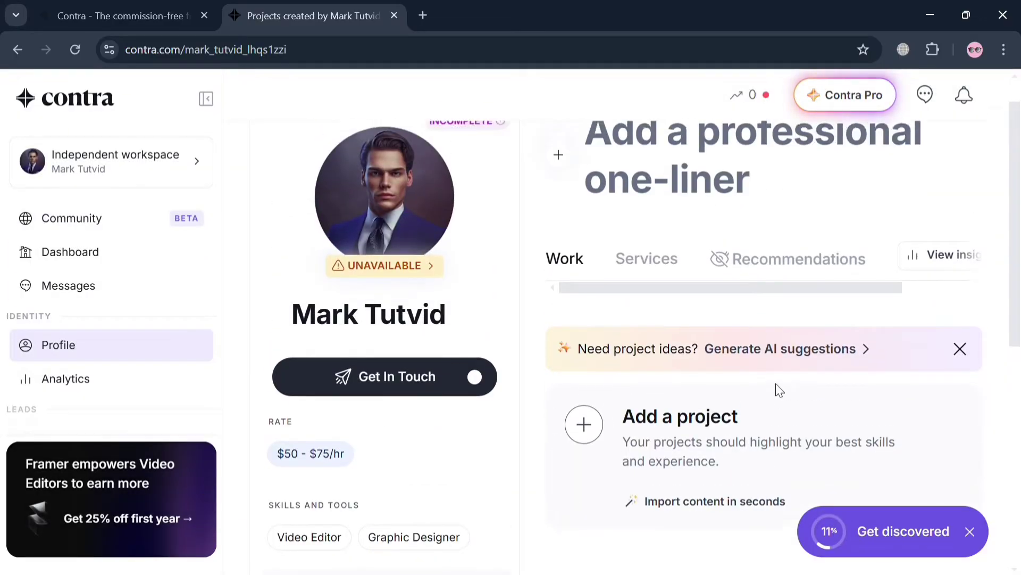
{"action": "scroll", "coordinate": [776, 383], "scroll_direction": "down", "scroll_amount": 2}
{"action": "scroll", "coordinate": [775, 383], "scroll_direction": "down", "scroll_amount": 1}
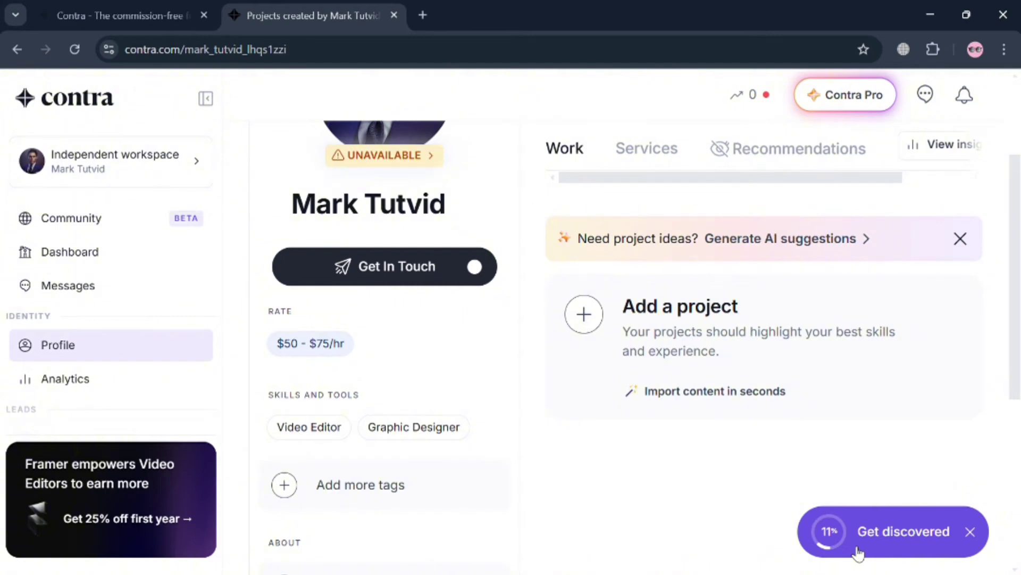
{"action": "left_click", "coordinate": [856, 552]}
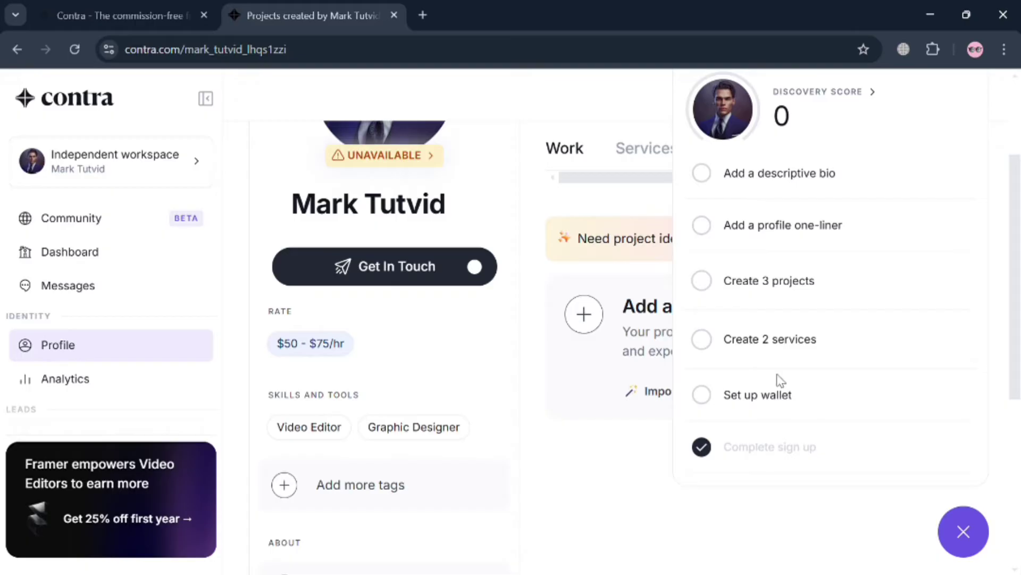
{"action": "left_click", "coordinate": [771, 397]}
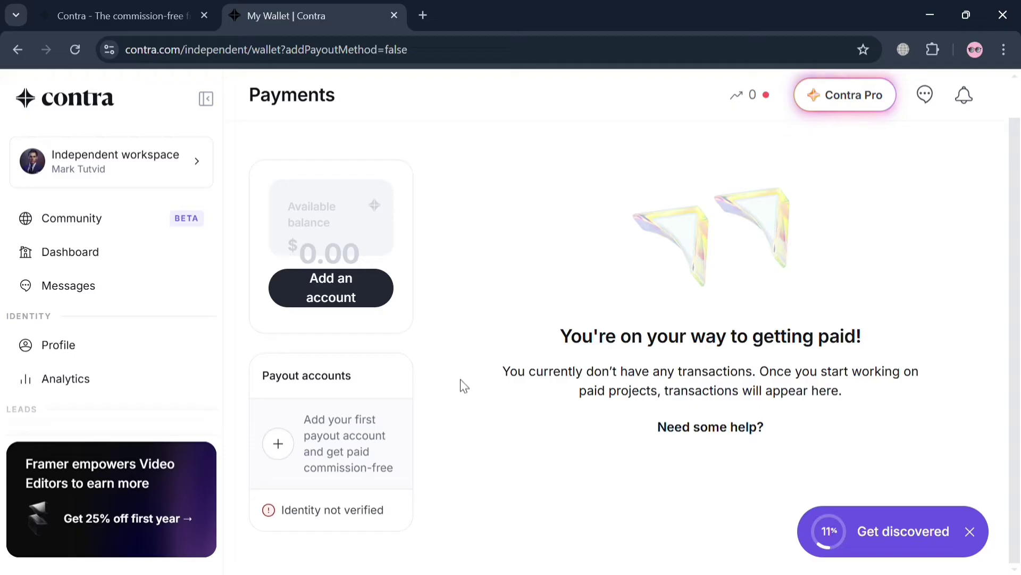
- Start a payout account with United States as the country and individual onboarding
{"action": "scroll", "coordinate": [320, 427], "scroll_direction": "up", "scroll_amount": 1}
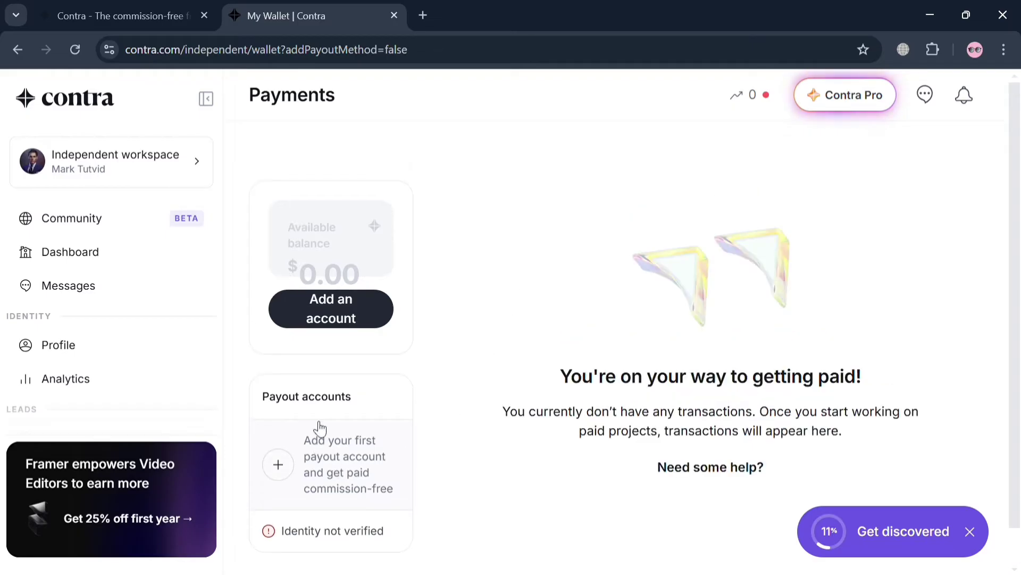
{"action": "scroll", "coordinate": [319, 426], "scroll_direction": "down", "scroll_amount": 1}
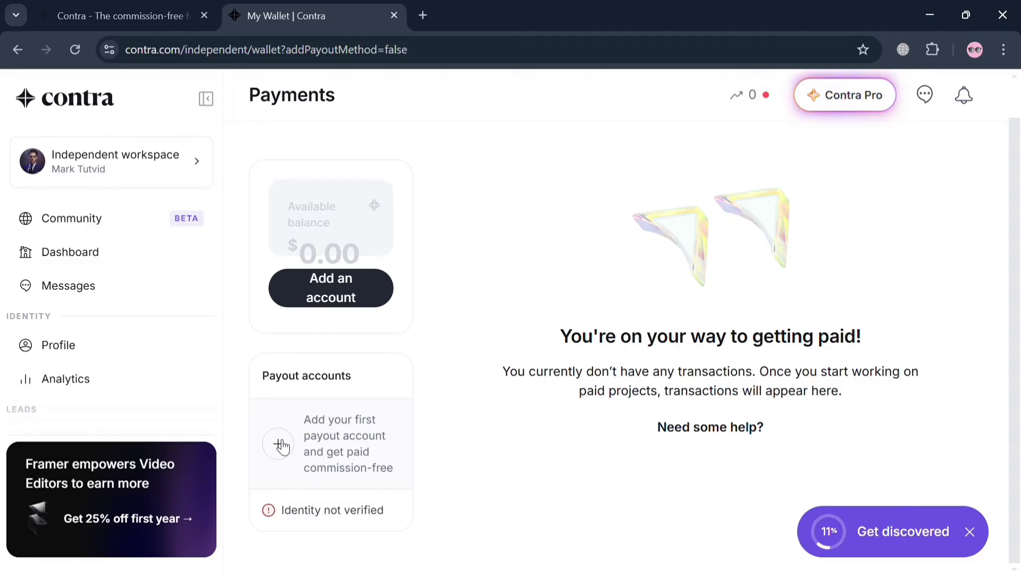
{"action": "left_click", "coordinate": [278, 445]}
{"action": "left_click", "coordinate": [441, 300]}
{"action": "key", "text": "ctrl+shift+Left"}
{"action": "key", "text": "ctrl+shift+Left"}
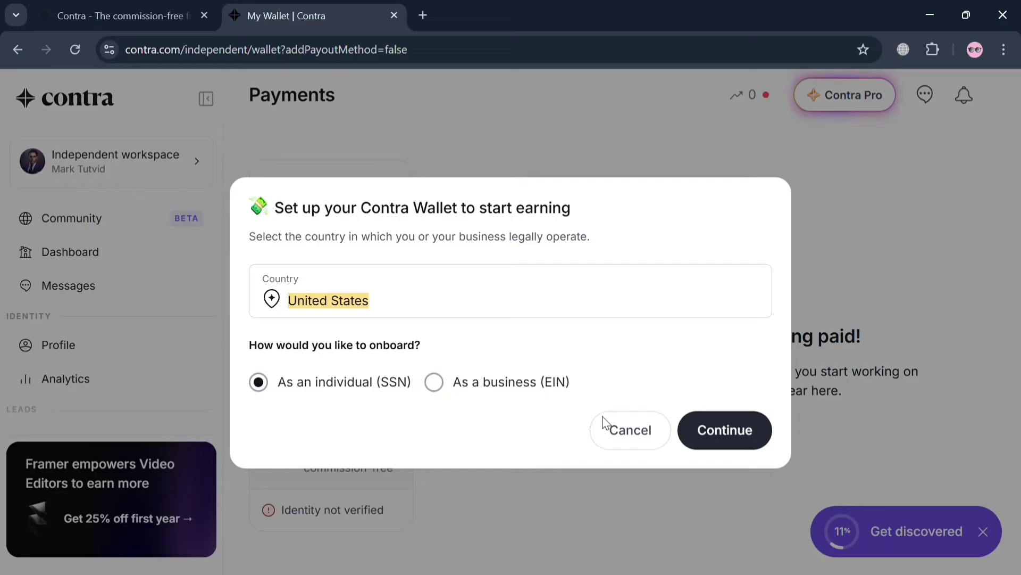
{"action": "left_click", "coordinate": [733, 432]}
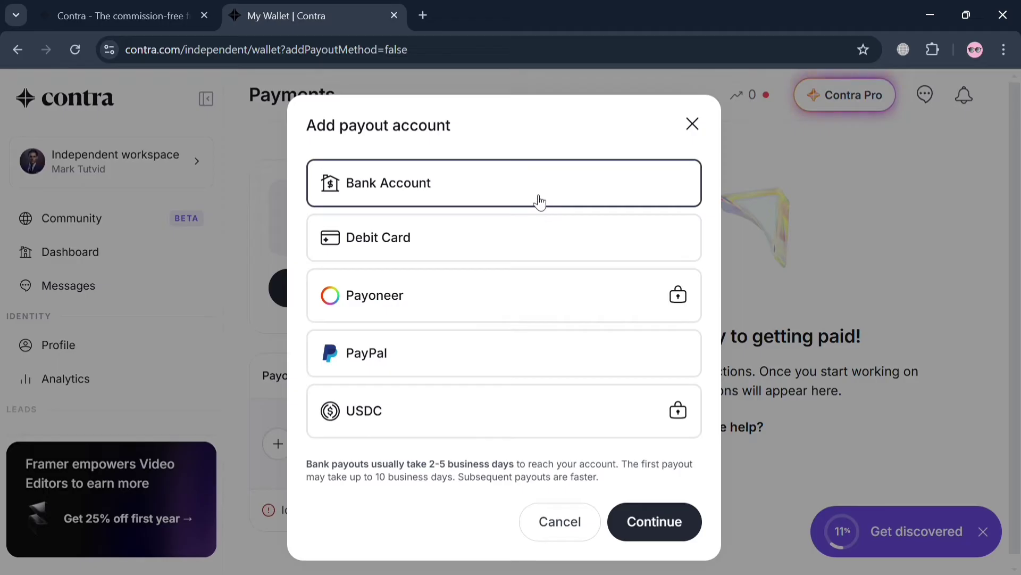
- Try Debit Card and PayPal payout options, cancel wallet setup, and open the Dashboard
{"action": "left_click", "coordinate": [628, 243]}
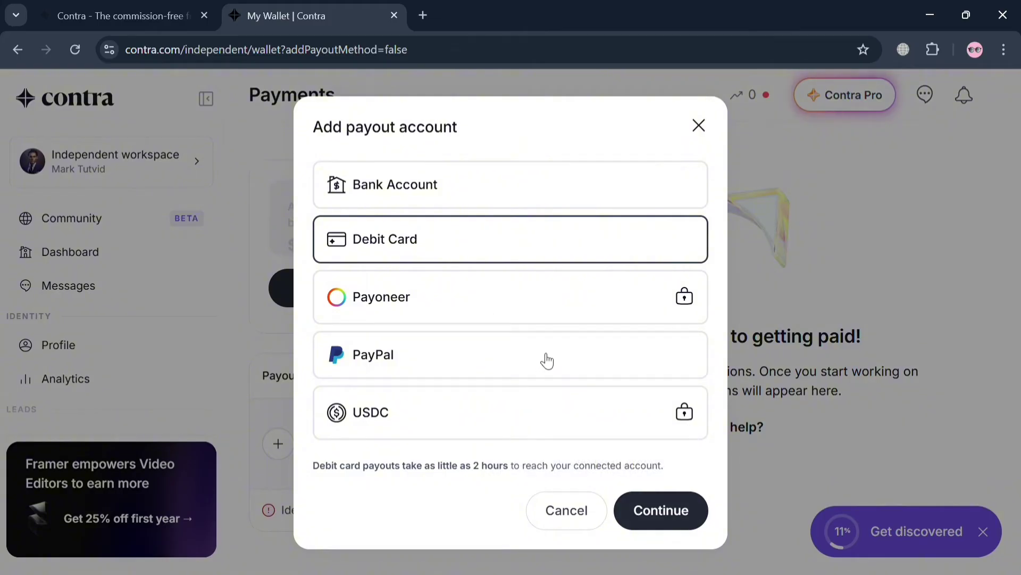
{"action": "left_click", "coordinate": [546, 359]}
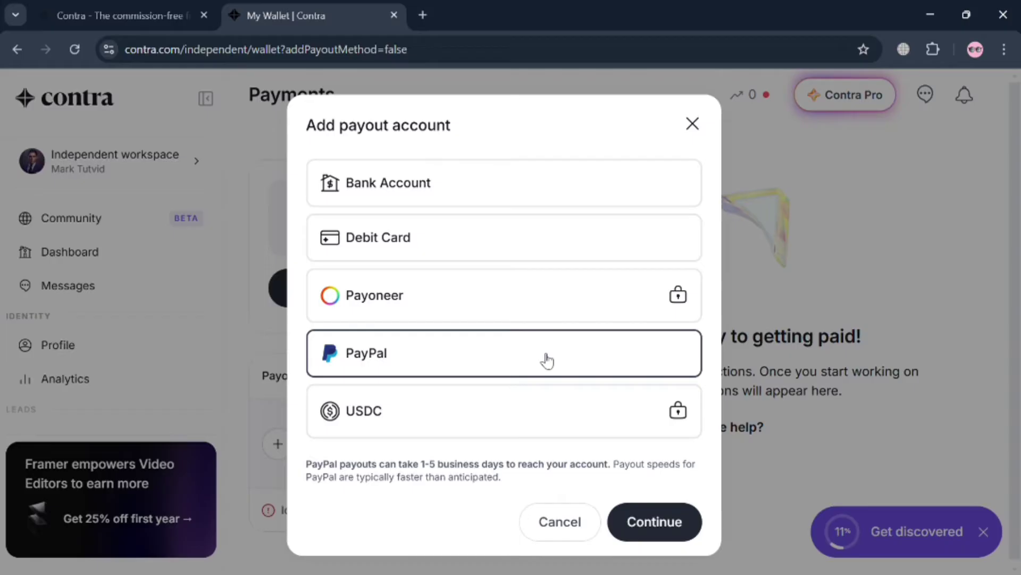
{"action": "left_click", "coordinate": [657, 530]}
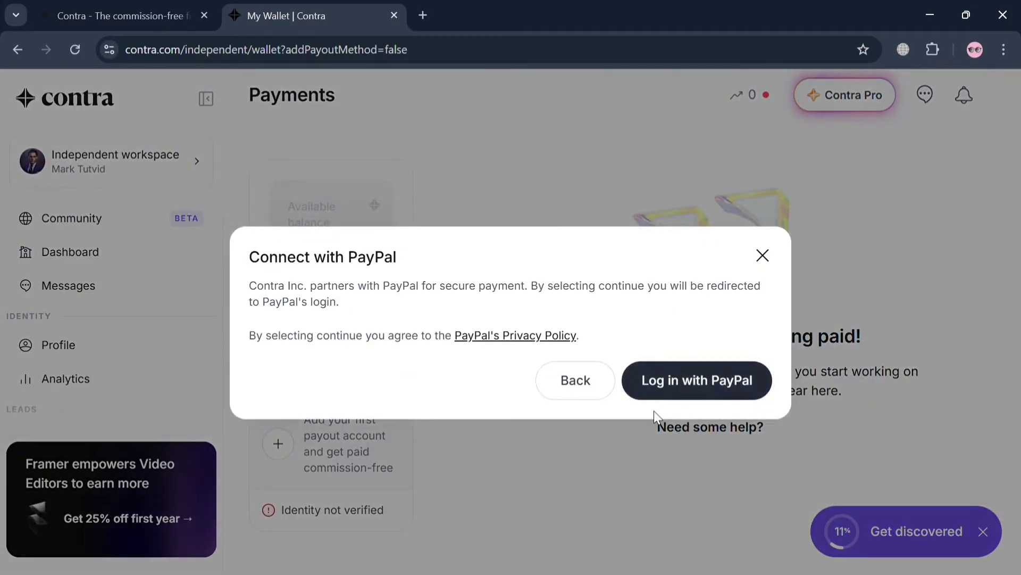
{"action": "left_click", "coordinate": [575, 379]}
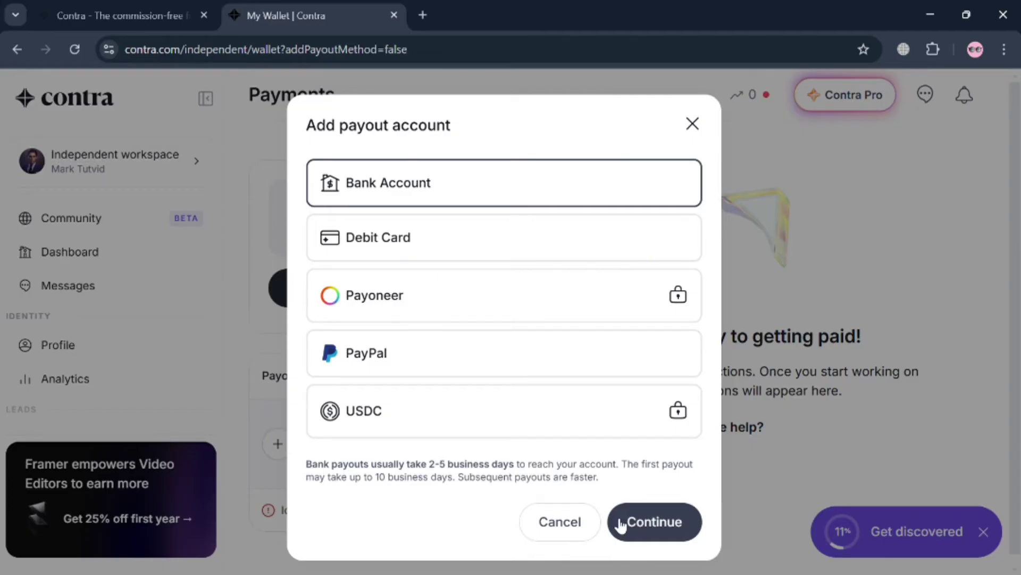
{"action": "left_click", "coordinate": [621, 523]}
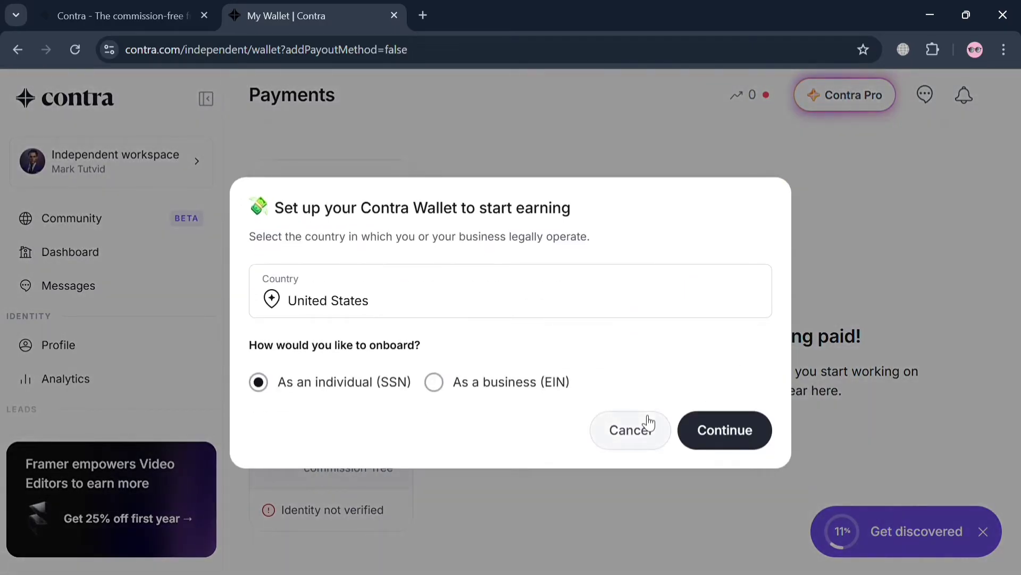
{"action": "left_click", "coordinate": [649, 423]}
{"action": "left_click", "coordinate": [86, 249]}
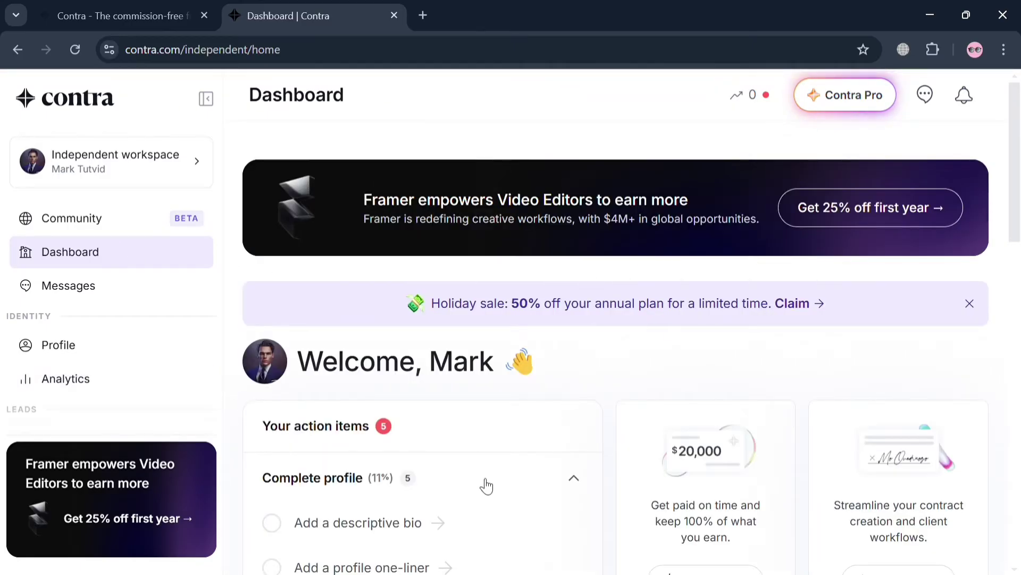
- Scroll the Complete profile checklist, try the descriptive bio task, then go to Jobs
{"action": "scroll", "coordinate": [486, 485], "scroll_direction": "down", "scroll_amount": 4}
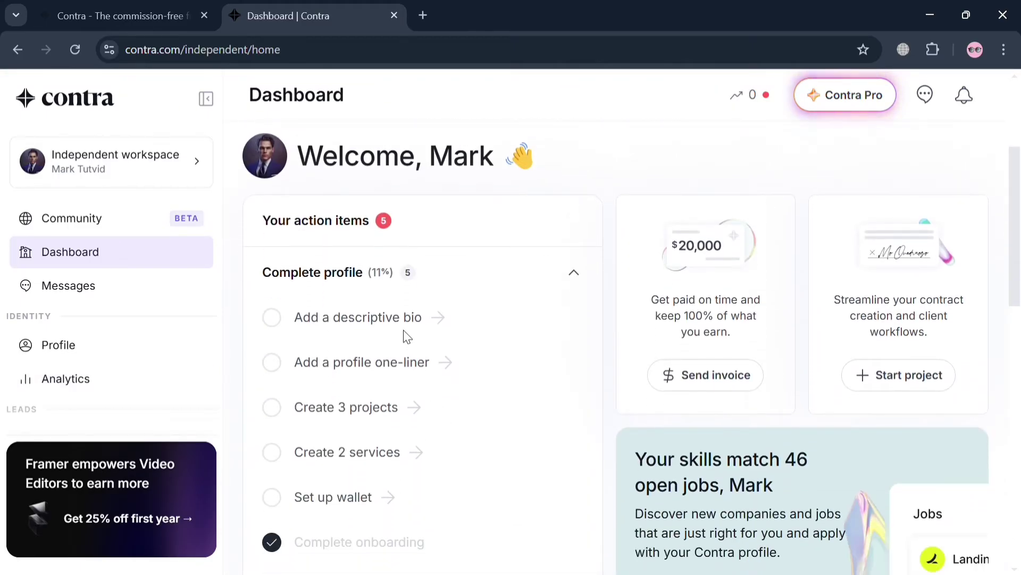
{"action": "left_click", "coordinate": [401, 324]}
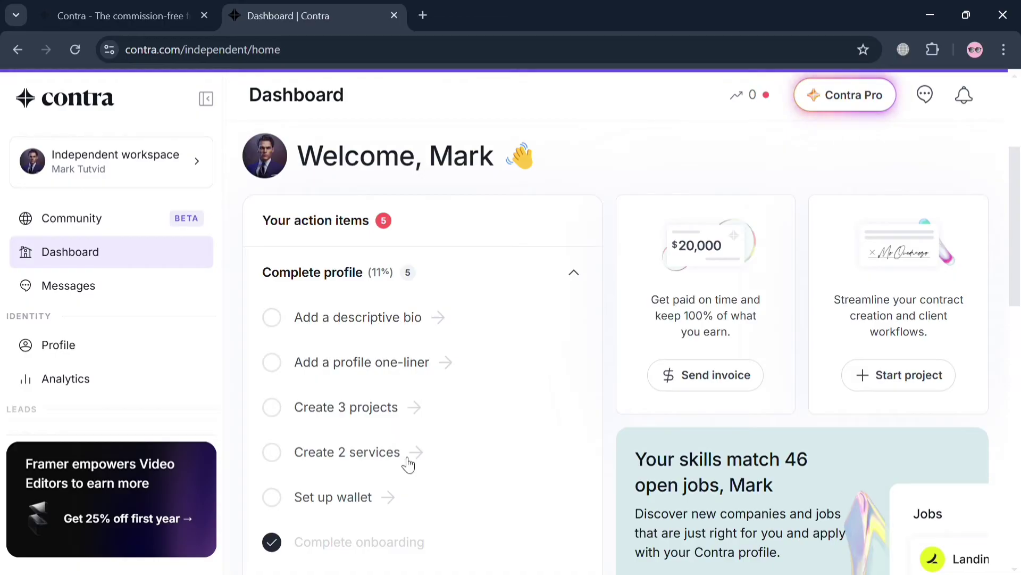
{"action": "scroll", "coordinate": [406, 473], "scroll_direction": "down", "scroll_amount": 3}
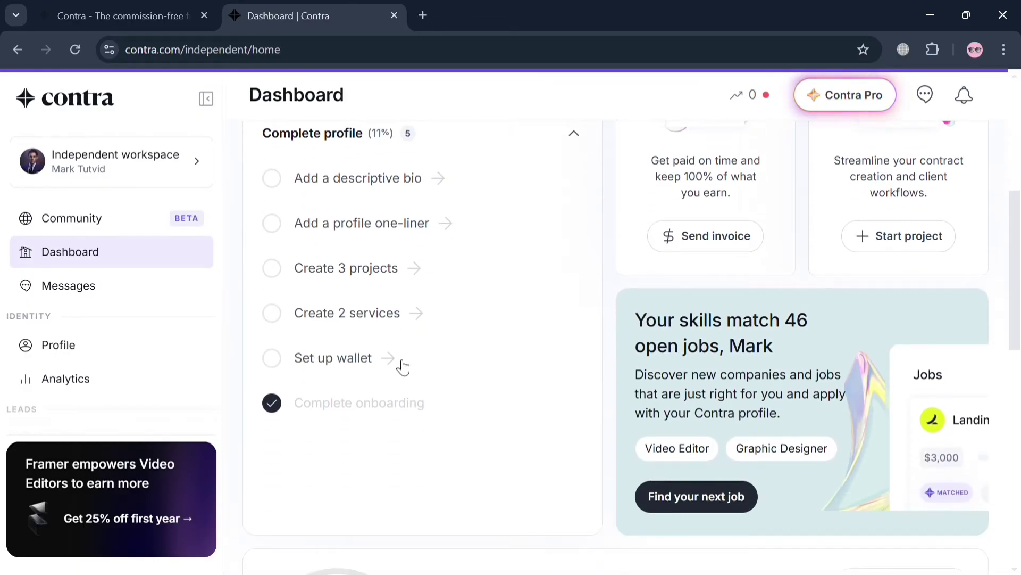
{"action": "scroll", "coordinate": [662, 405], "scroll_direction": "up", "scroll_amount": 5}
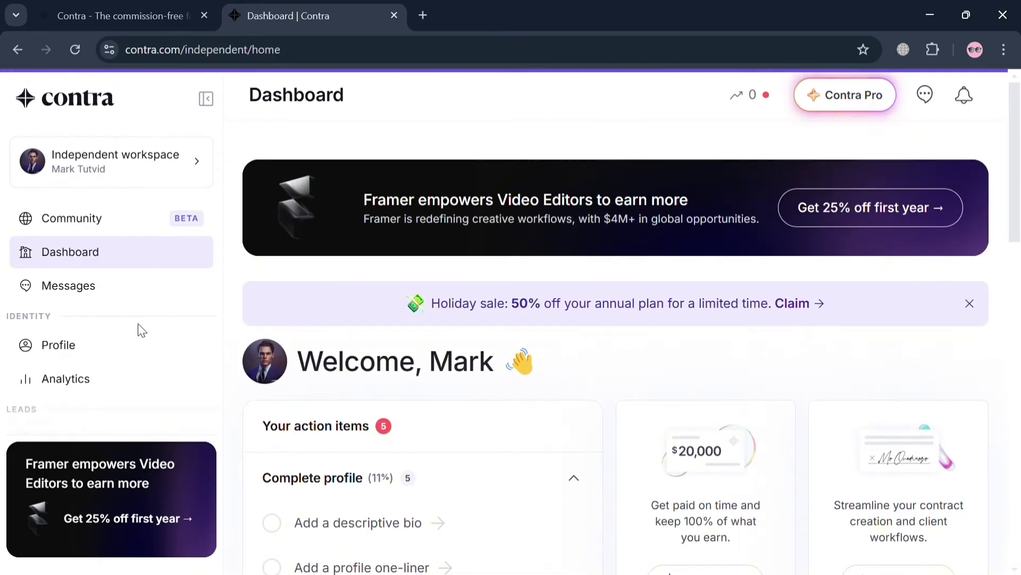
{"action": "scroll", "coordinate": [141, 329], "scroll_direction": "down", "scroll_amount": 4}
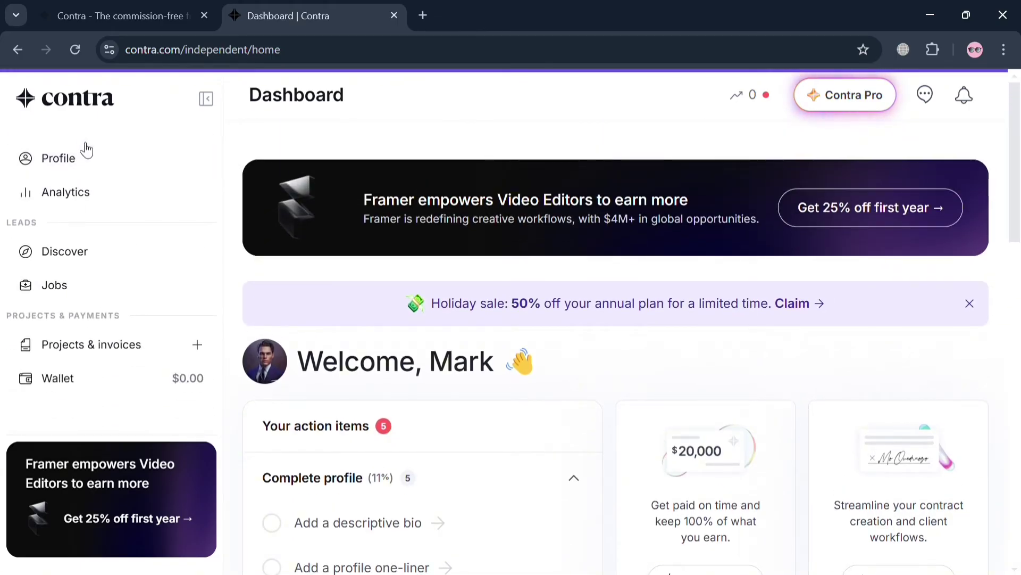
{"action": "left_click", "coordinate": [80, 297]}
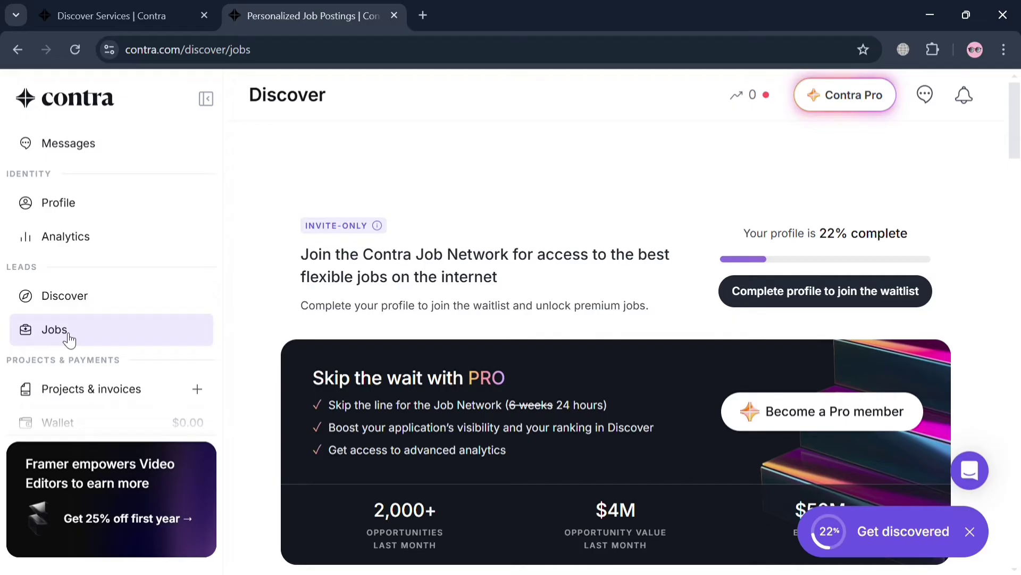
- Scroll through the open job postings on the Jobs page
{"action": "scroll", "coordinate": [437, 378], "scroll_direction": "down", "scroll_amount": 9}
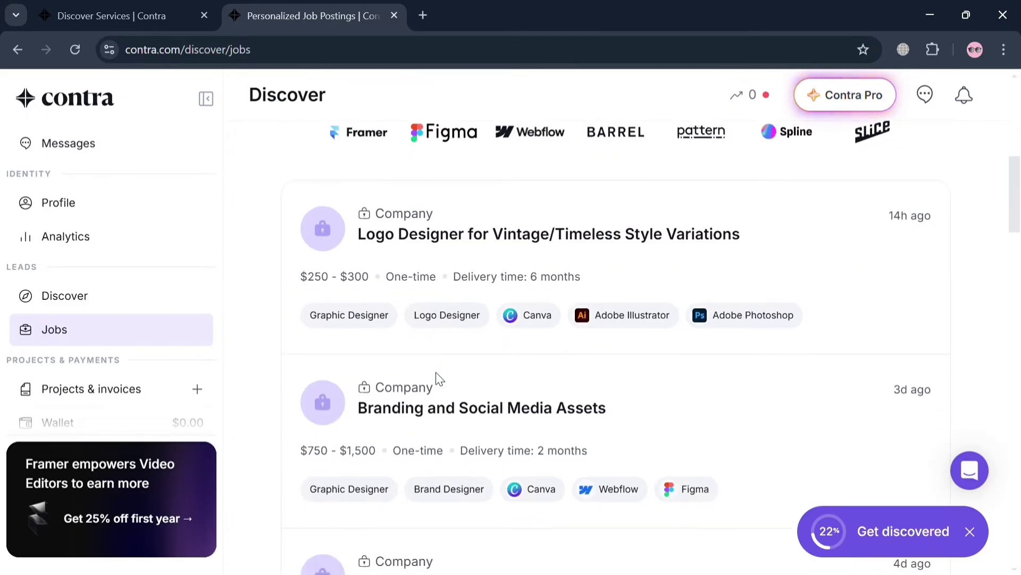
{"action": "scroll", "coordinate": [438, 378], "scroll_direction": "down", "scroll_amount": 2}
{"action": "scroll", "coordinate": [404, 345], "scroll_direction": "down", "scroll_amount": 3}
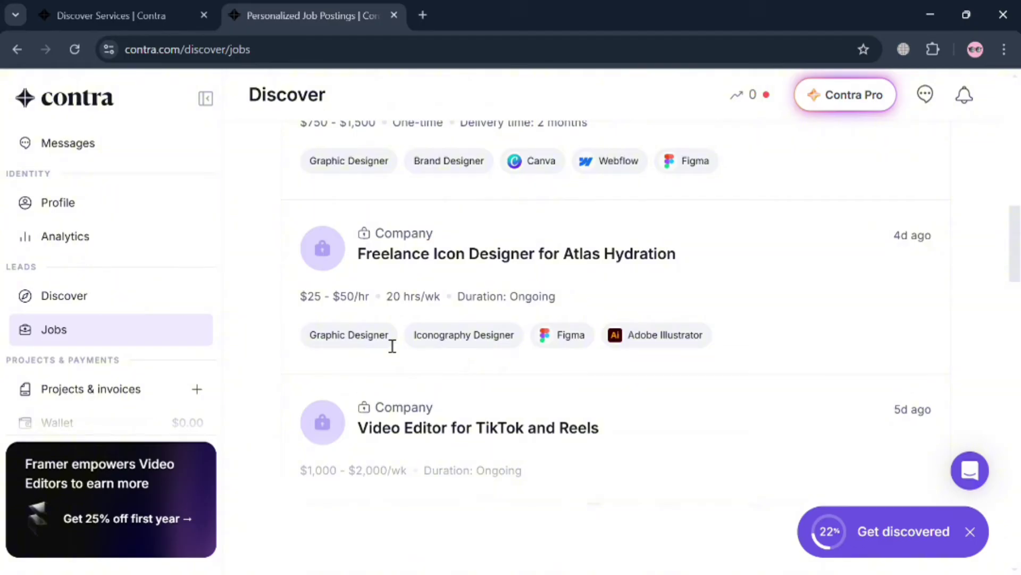
{"action": "scroll", "coordinate": [392, 346], "scroll_direction": "down", "scroll_amount": 6}
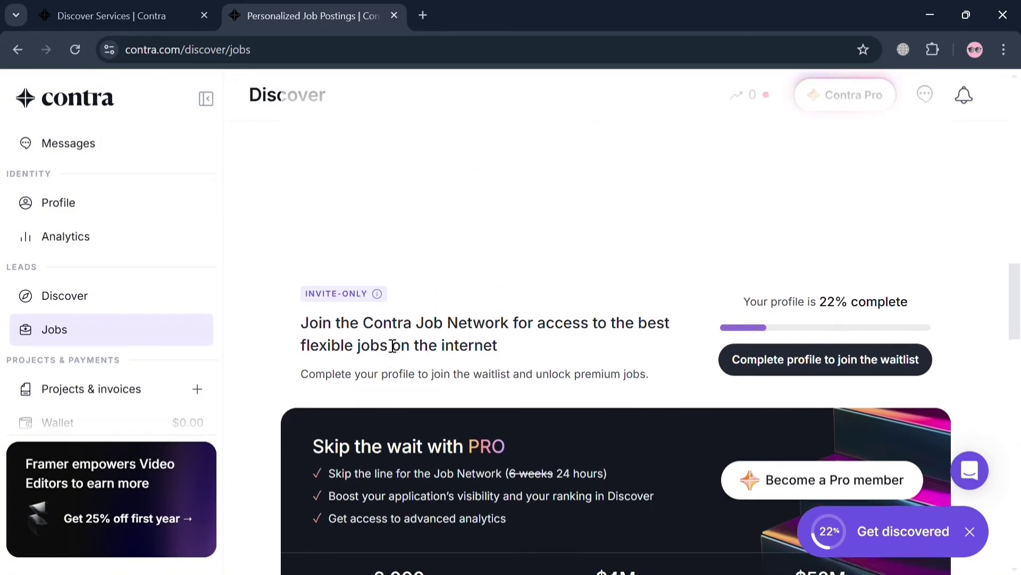
{"action": "scroll", "coordinate": [392, 346], "scroll_direction": "up", "scroll_amount": 5}
- Go to Discover and return to the Discover Services page listing Video Editor services
{"action": "left_click", "coordinate": [156, 300]}
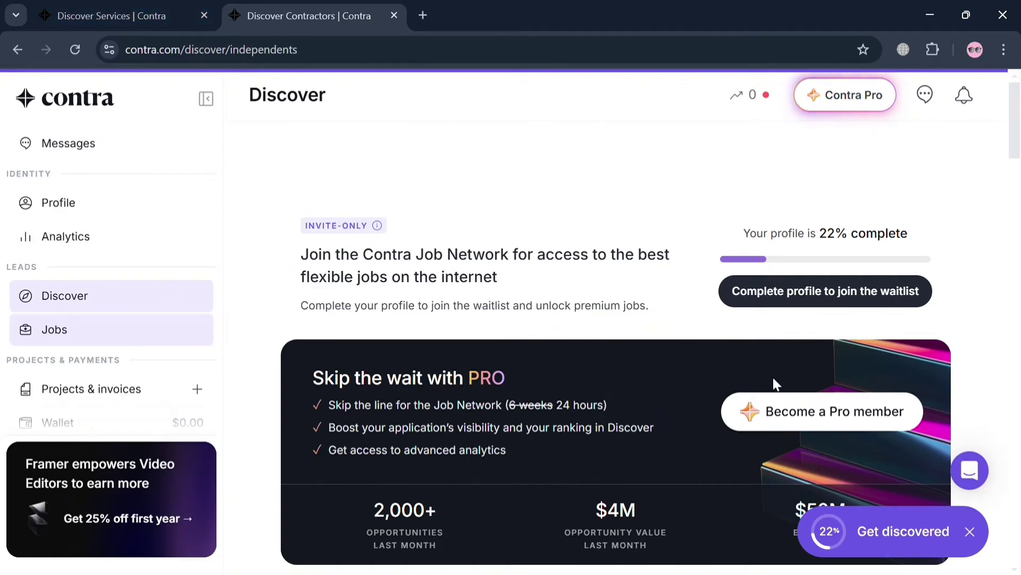
{"action": "scroll", "coordinate": [774, 378], "scroll_direction": "down", "scroll_amount": 5}
{"action": "left_click", "coordinate": [122, 16]}
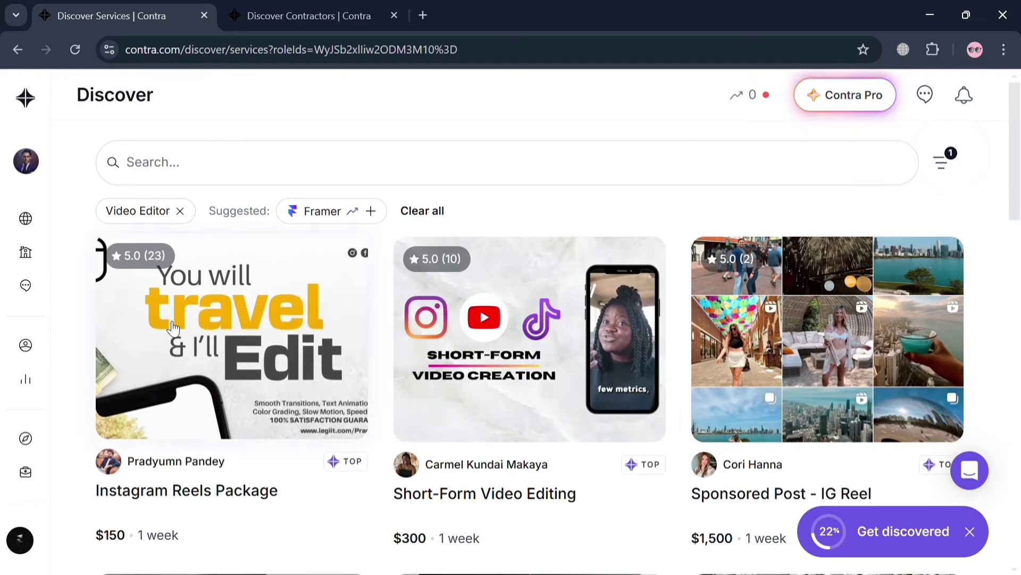
- Browse the service cards, then remove the Video Editor chip from the Skills filter
{"action": "scroll", "coordinate": [174, 329], "scroll_direction": "down", "scroll_amount": 3}
{"action": "scroll", "coordinate": [236, 226], "scroll_direction": "up", "scroll_amount": 3}
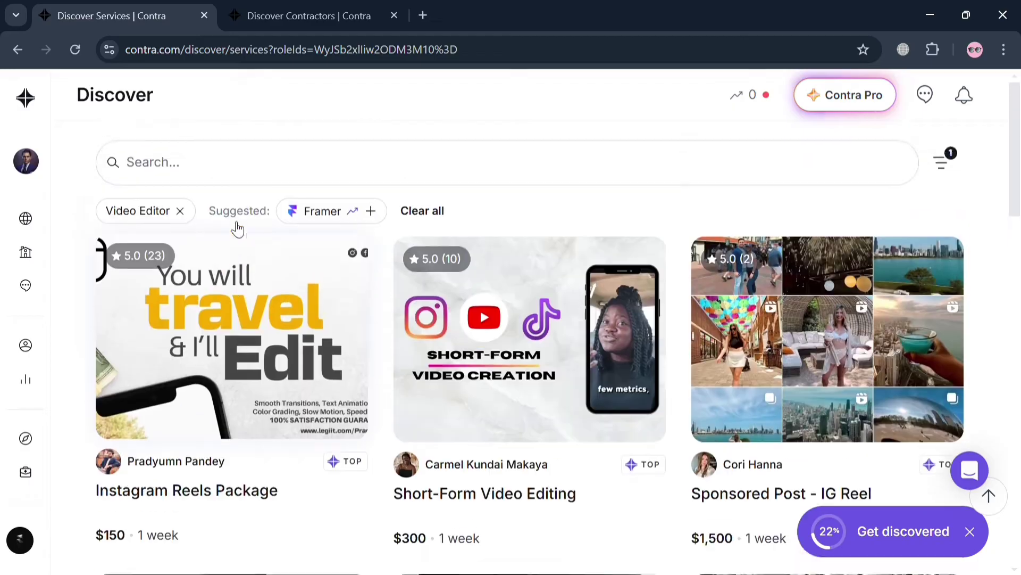
{"action": "scroll", "coordinate": [651, 336], "scroll_direction": "down", "scroll_amount": 8}
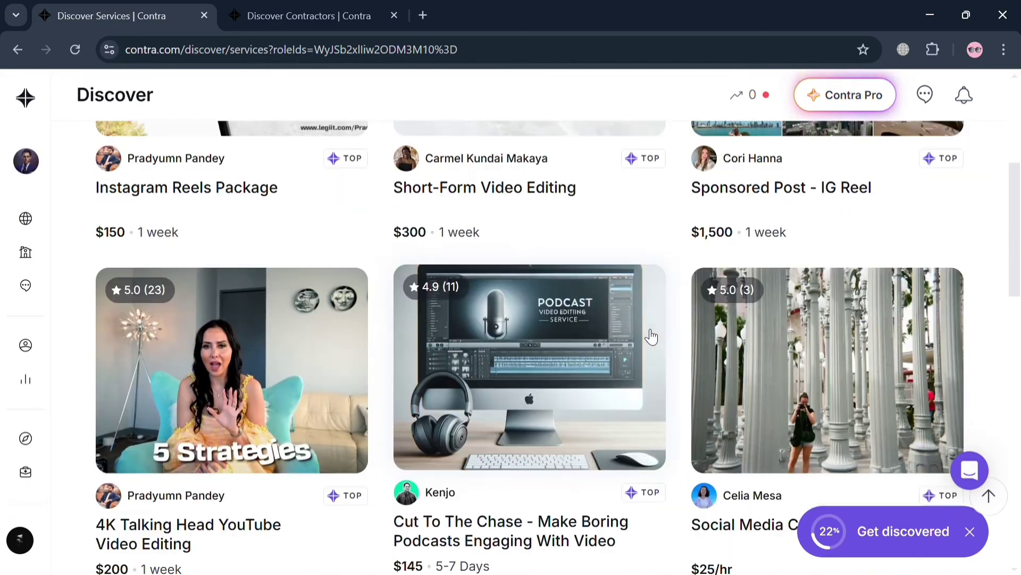
{"action": "scroll", "coordinate": [652, 336], "scroll_direction": "up", "scroll_amount": 8}
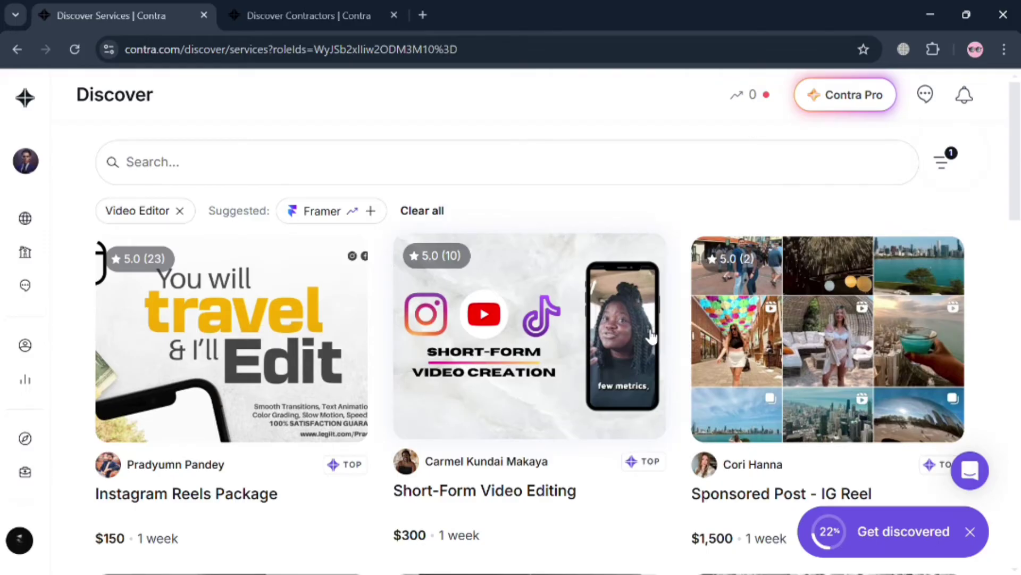
{"action": "left_click", "coordinate": [943, 167]}
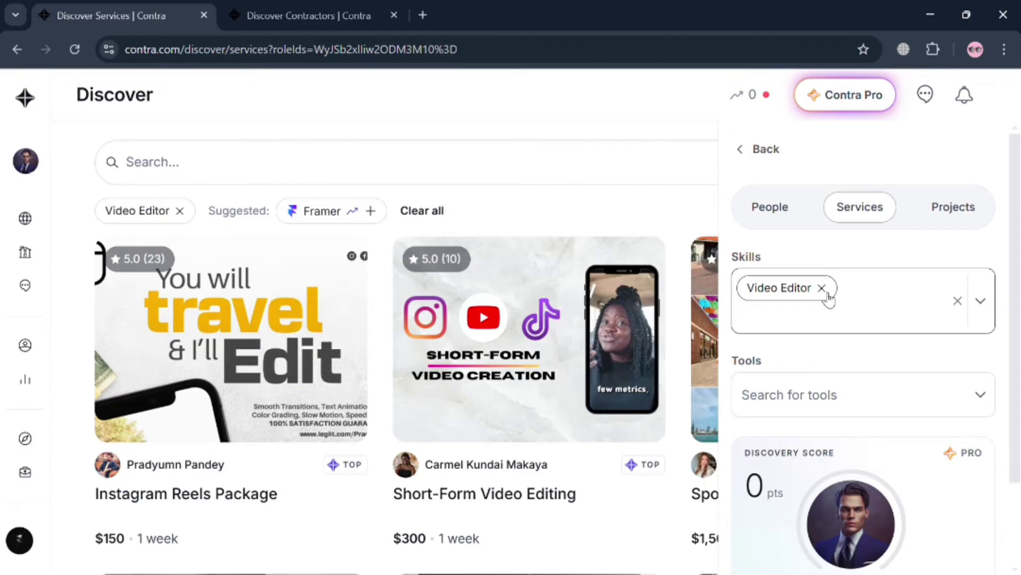
{"action": "left_click", "coordinate": [824, 290]}
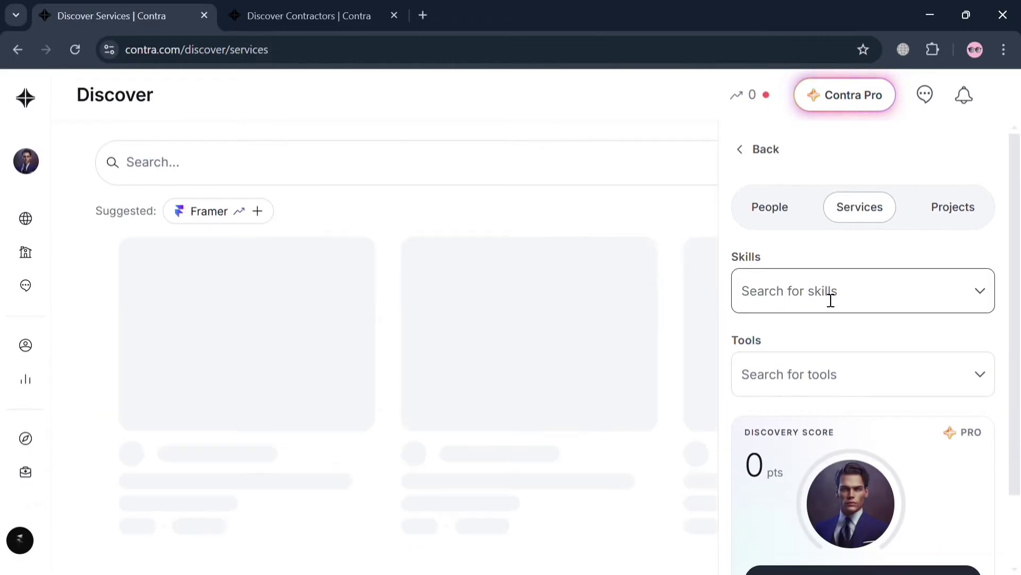
- Check the Skills dropdown, then switch Discover to the Projects tab
{"action": "left_click", "coordinate": [943, 283]}
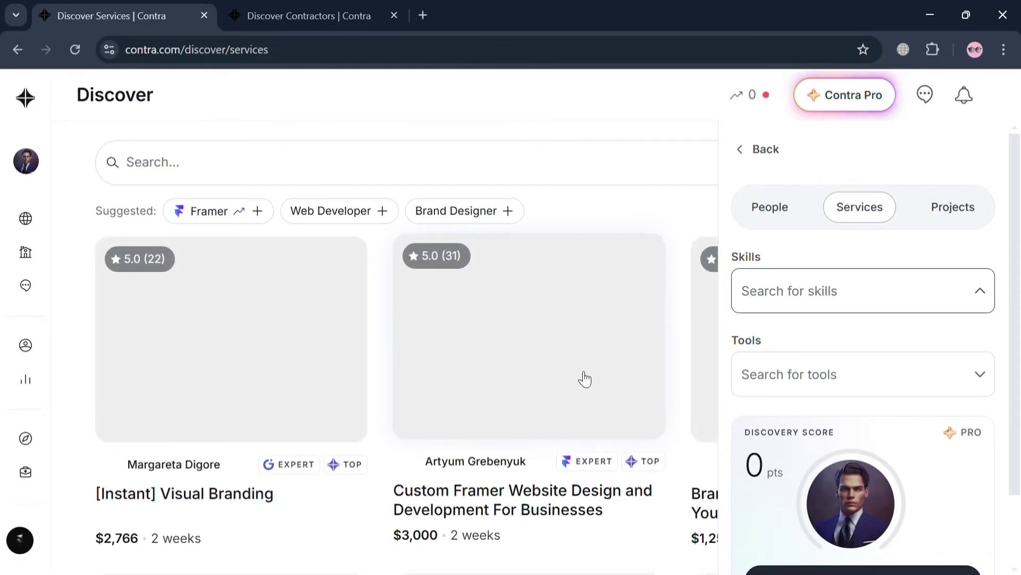
{"action": "left_click", "coordinate": [963, 207]}
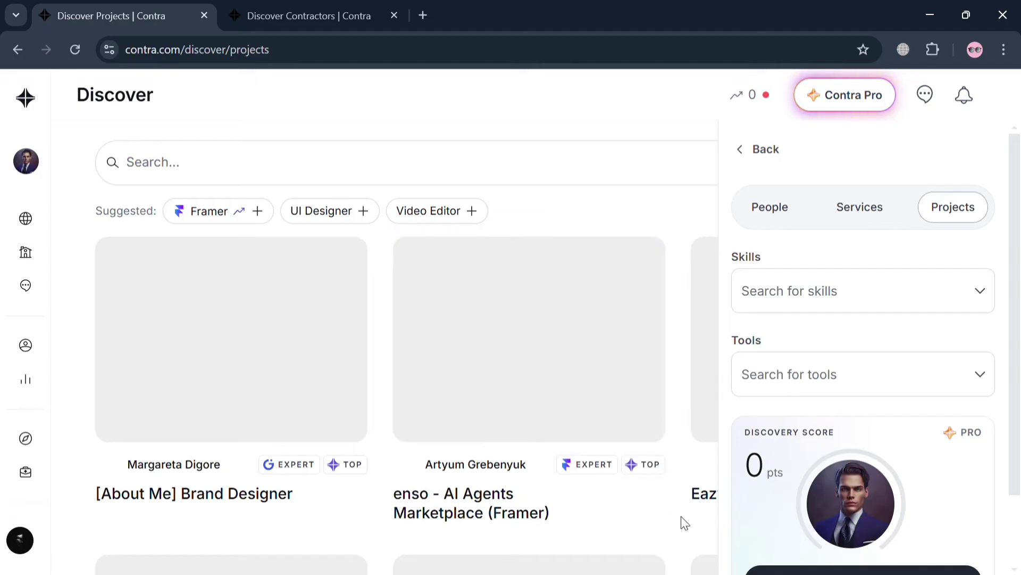
- Scroll through the [About Me] Brand Designer project, then go back to the Discover Projects tab
{"action": "left_click", "coordinate": [315, 406]}
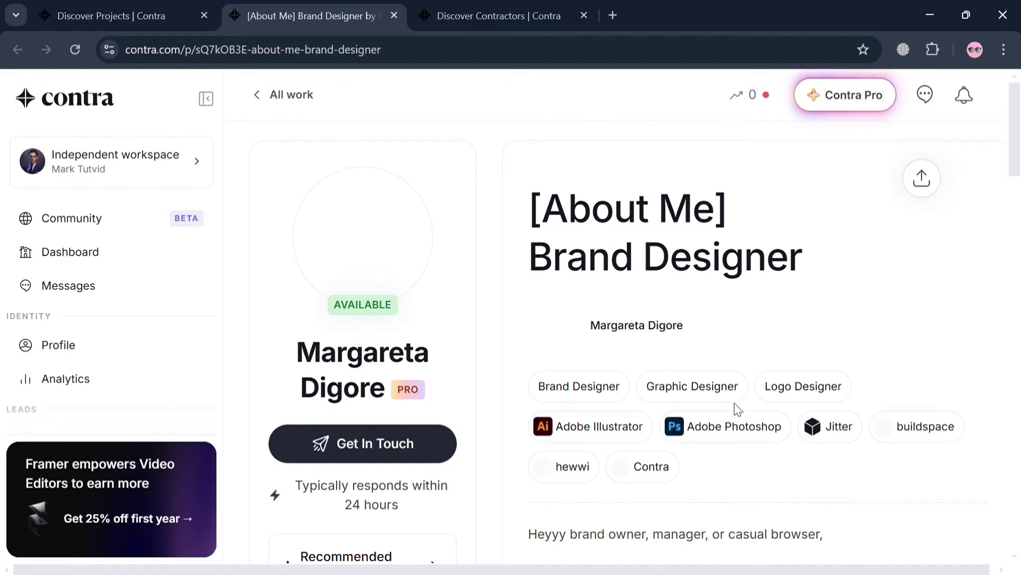
{"action": "scroll", "coordinate": [738, 409], "scroll_direction": "down", "scroll_amount": 5}
{"action": "scroll", "coordinate": [737, 409], "scroll_direction": "down", "scroll_amount": 5}
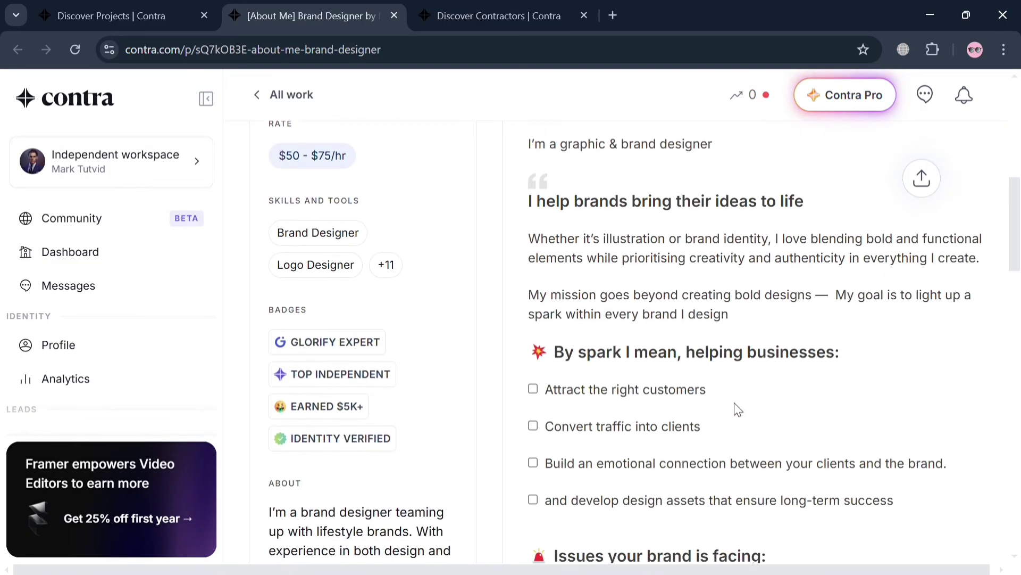
{"action": "scroll", "coordinate": [738, 409], "scroll_direction": "down", "scroll_amount": 6}
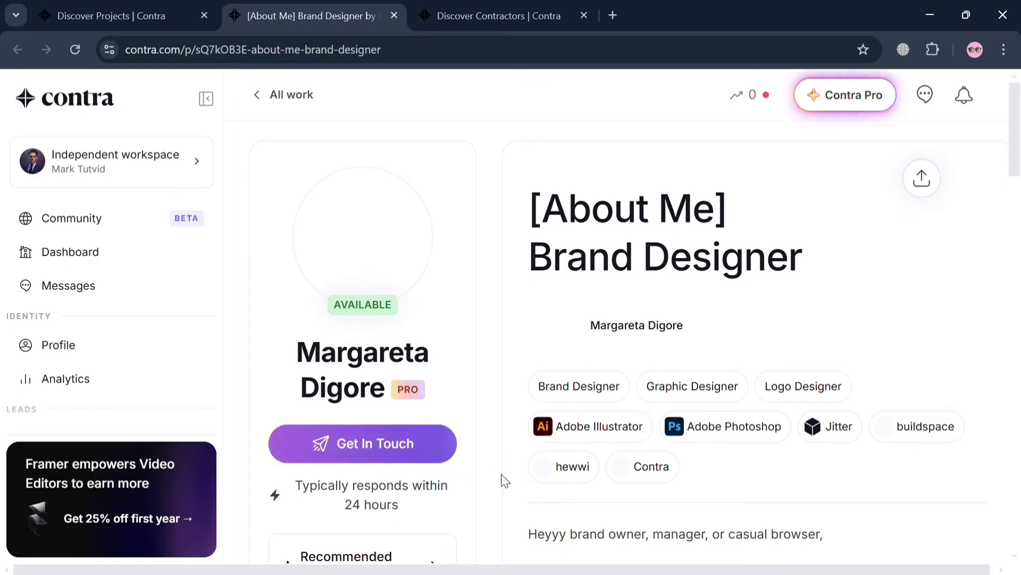
{"action": "scroll", "coordinate": [598, 511], "scroll_direction": "down", "scroll_amount": 15}
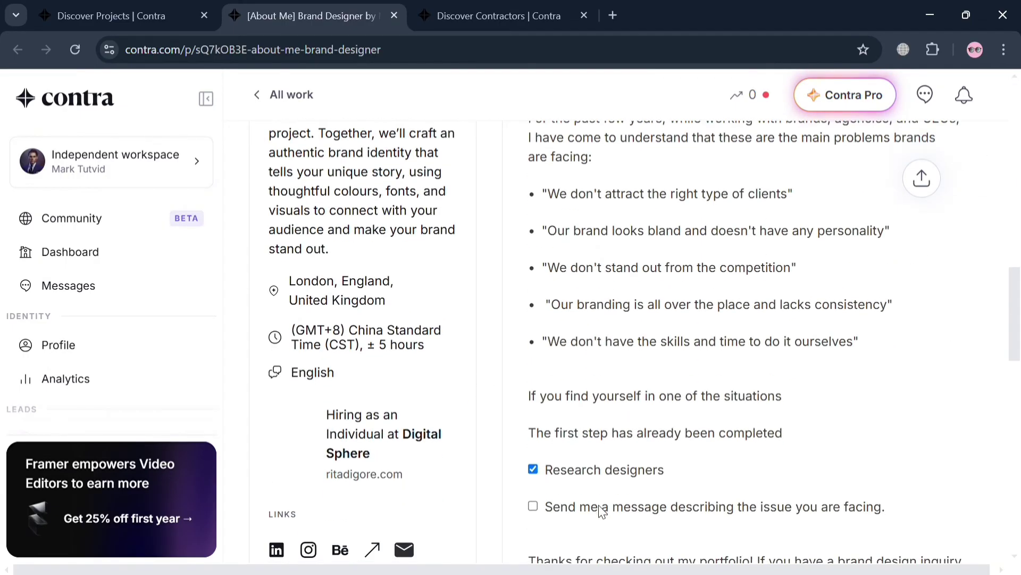
{"action": "left_click", "coordinate": [123, 15]}
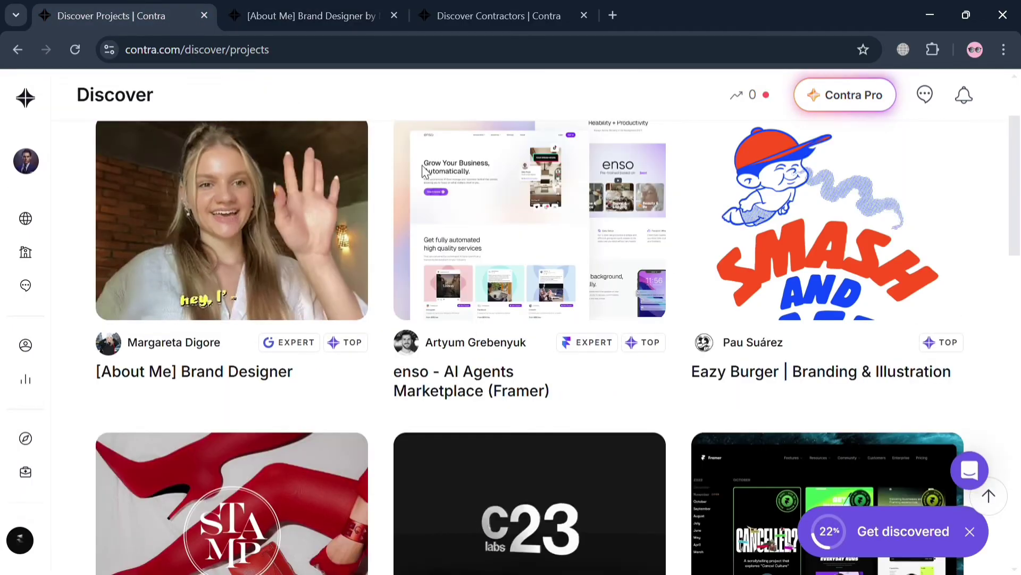
{"action": "scroll", "coordinate": [423, 170], "scroll_direction": "up", "scroll_amount": 2}
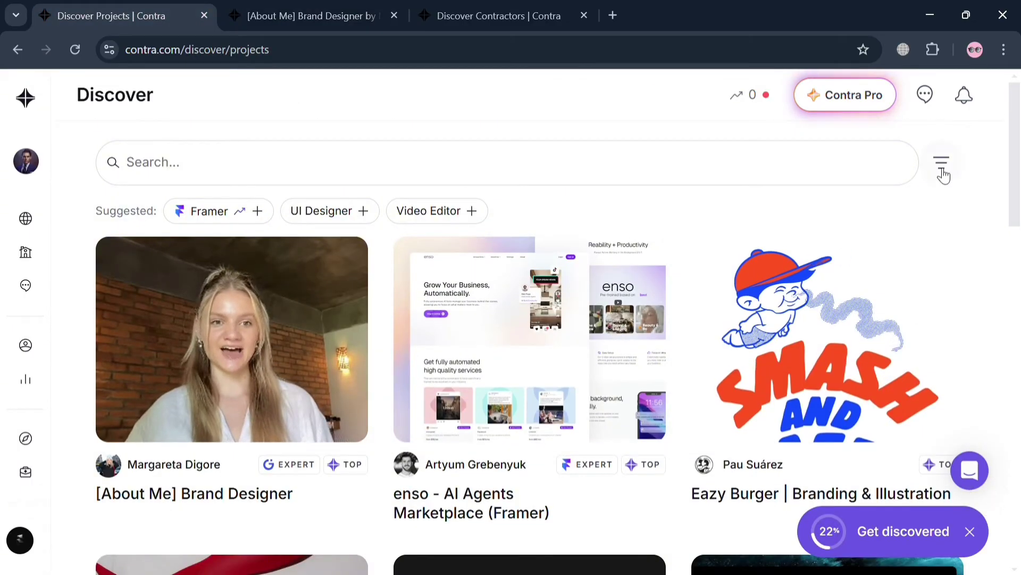
{"action": "left_click", "coordinate": [941, 164]}
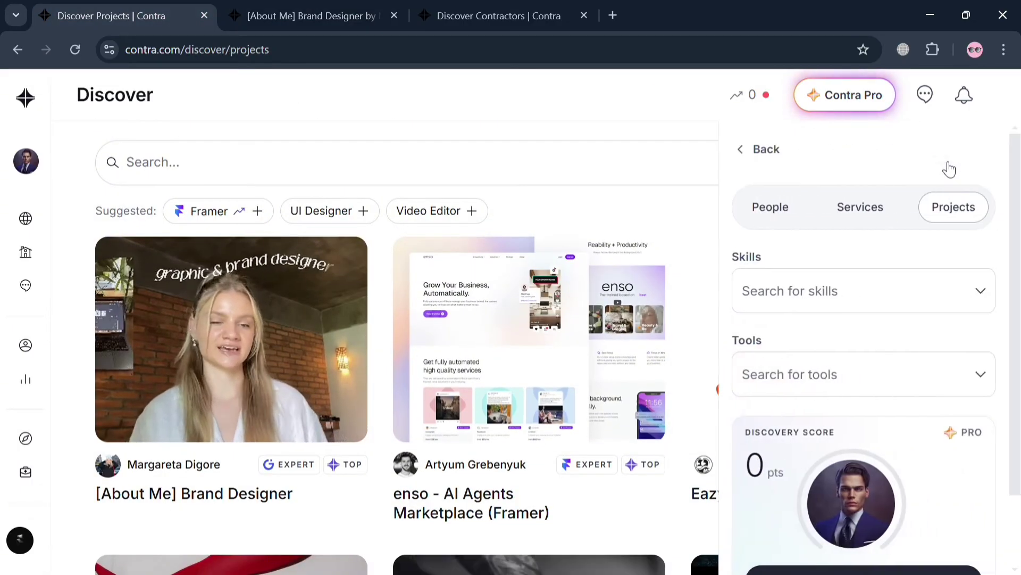
{"action": "left_click", "coordinate": [873, 207]}
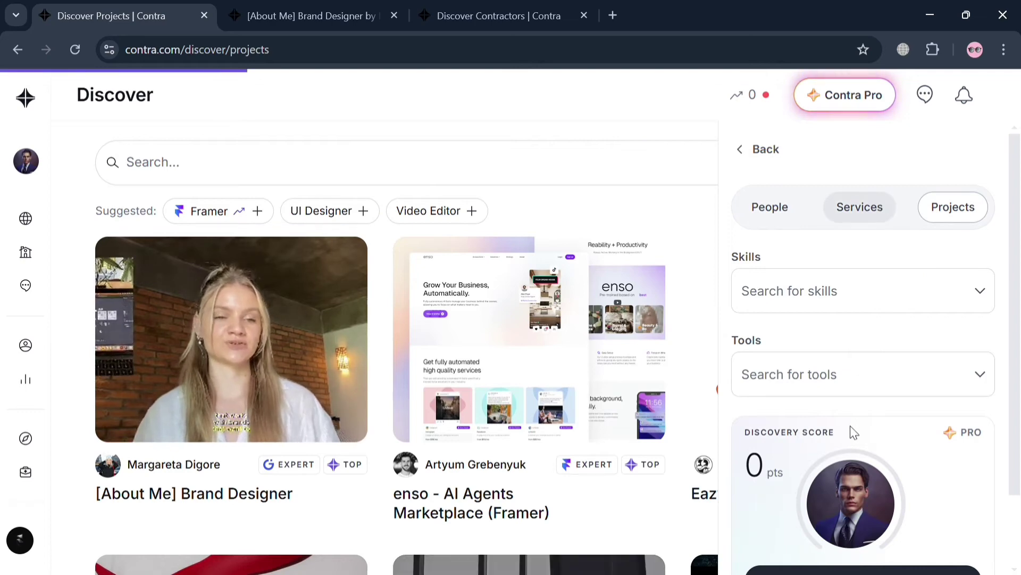
{"action": "left_click", "coordinate": [978, 377]}
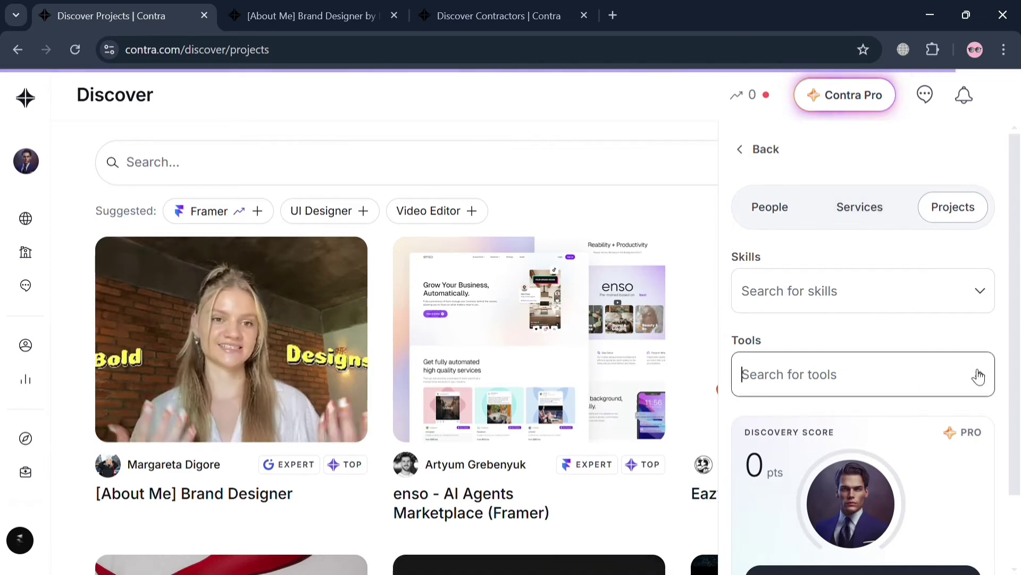
{"action": "left_click", "coordinate": [762, 152]}
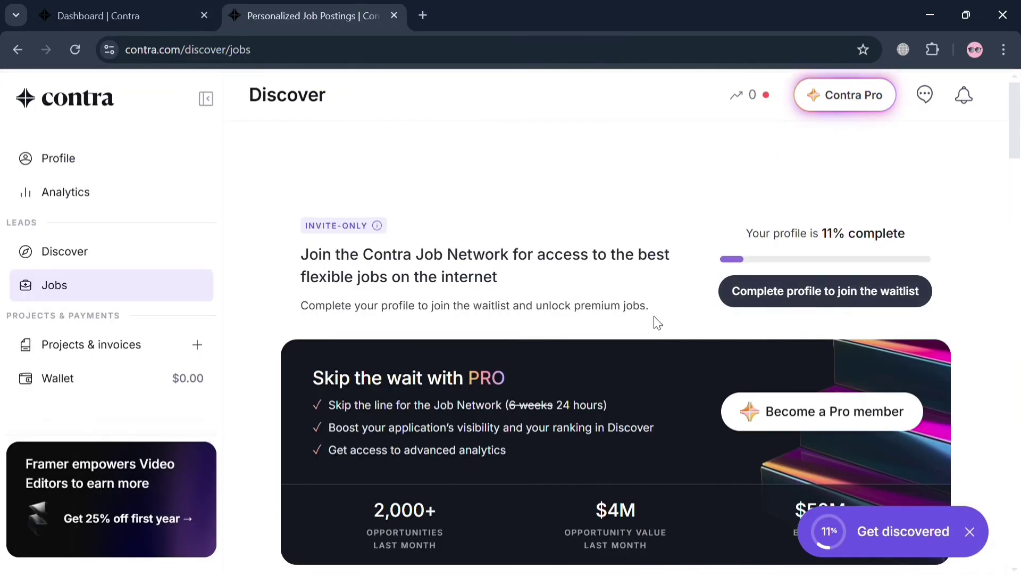
{"action": "scroll", "coordinate": [779, 318], "scroll_direction": "down", "scroll_amount": 2}
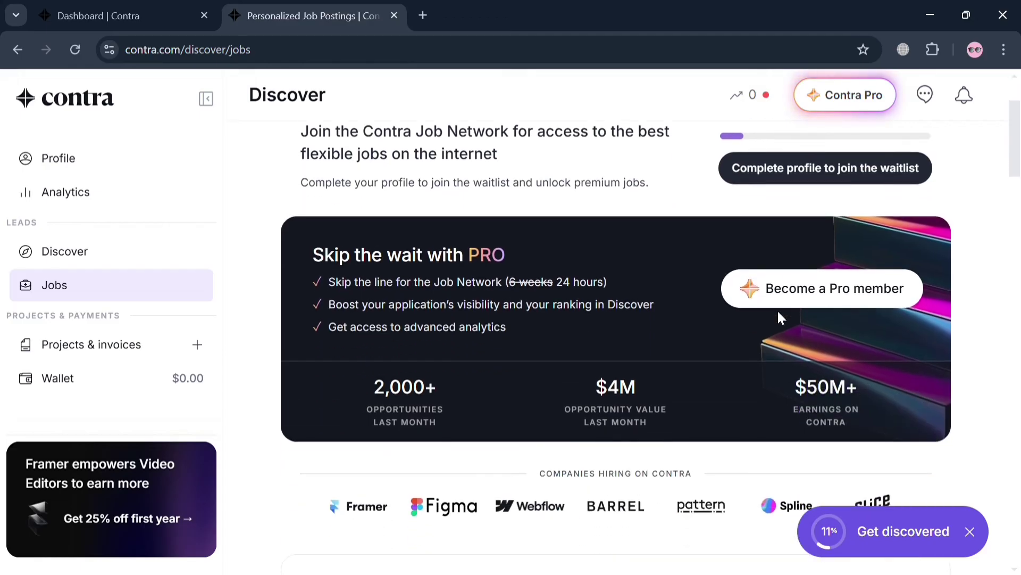
{"action": "left_click", "coordinate": [821, 173]}
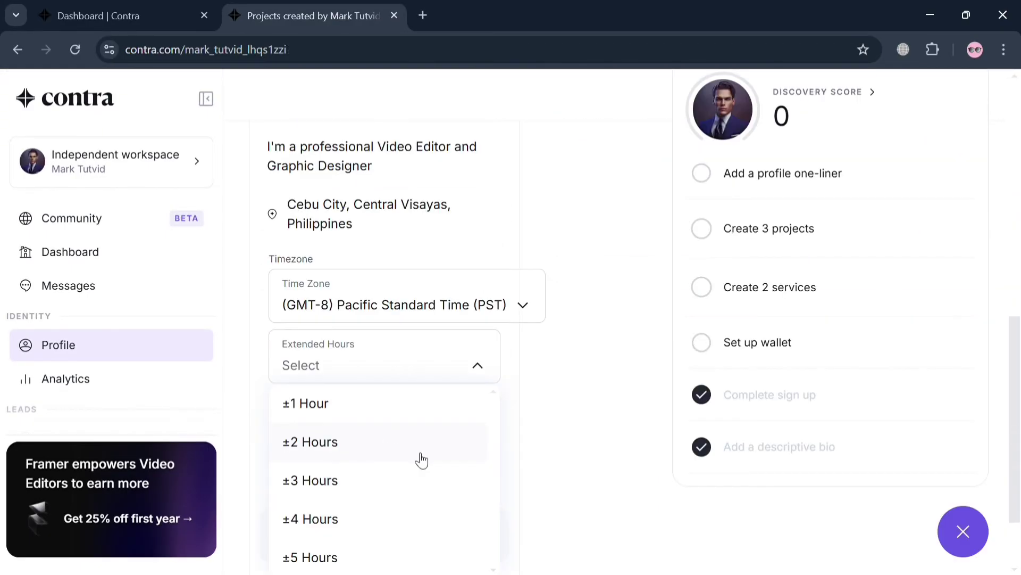
- Save the PST timezone with ±2 Hours extended hours, then go to the job postings page
{"action": "left_click", "coordinate": [417, 452]}
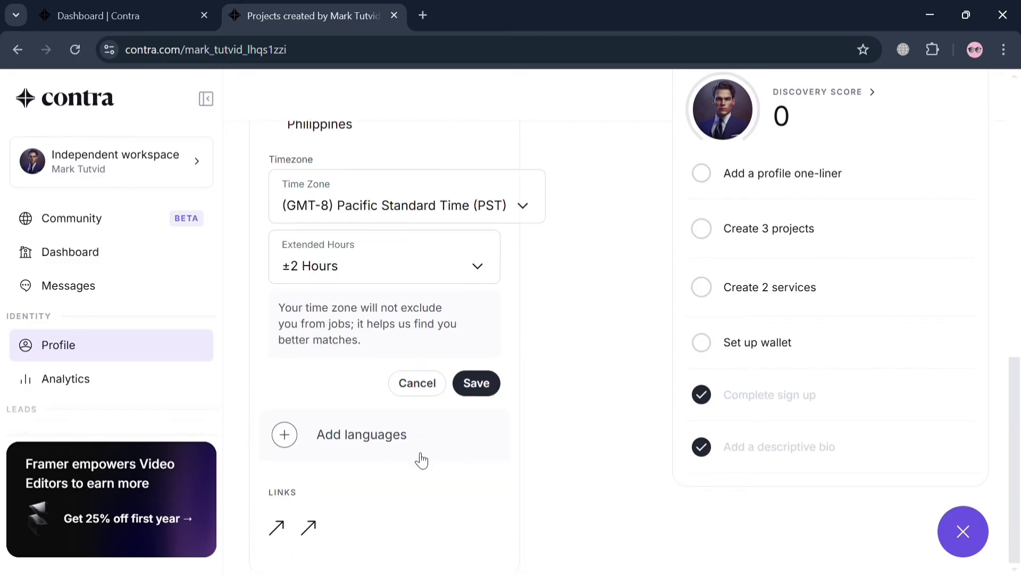
{"action": "left_click", "coordinate": [489, 383]}
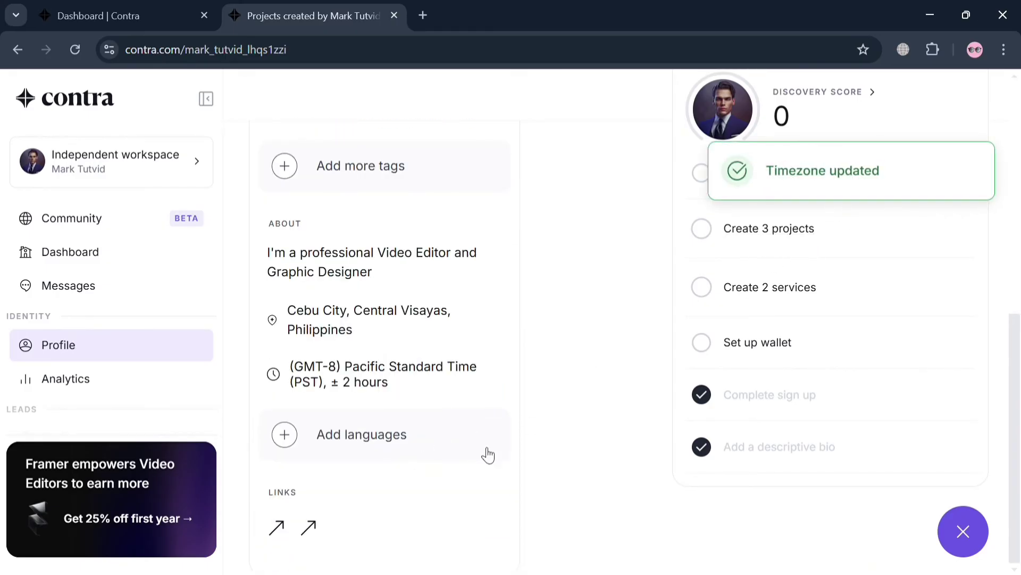
{"action": "scroll", "coordinate": [480, 462], "scroll_direction": "up", "scroll_amount": 9}
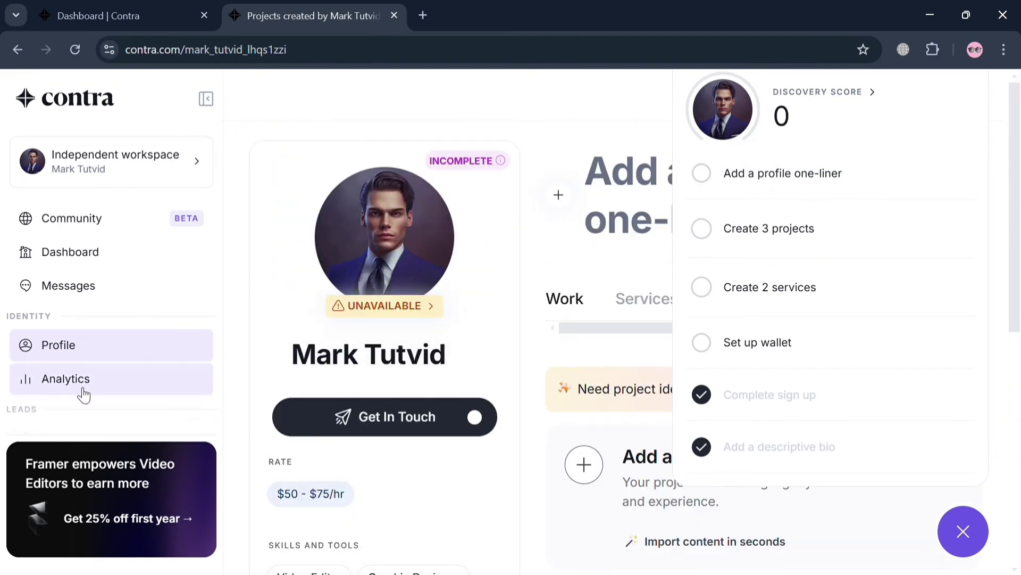
{"action": "scroll", "coordinate": [81, 393], "scroll_direction": "down", "scroll_amount": 4}
{"action": "left_click", "coordinate": [96, 293]}
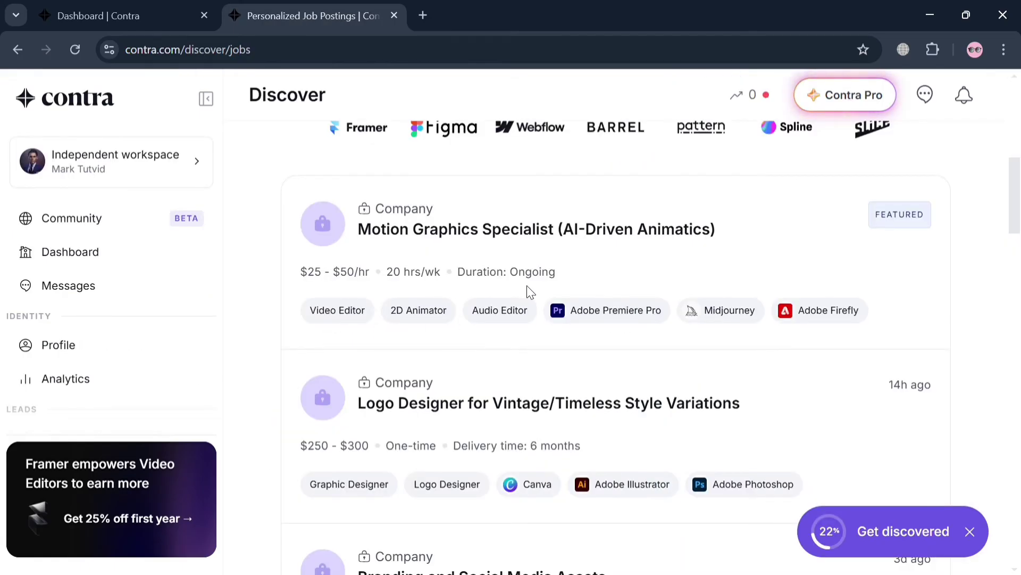
- Go from the job postings to the empty Messages inbox
{"action": "left_click", "coordinate": [106, 294]}
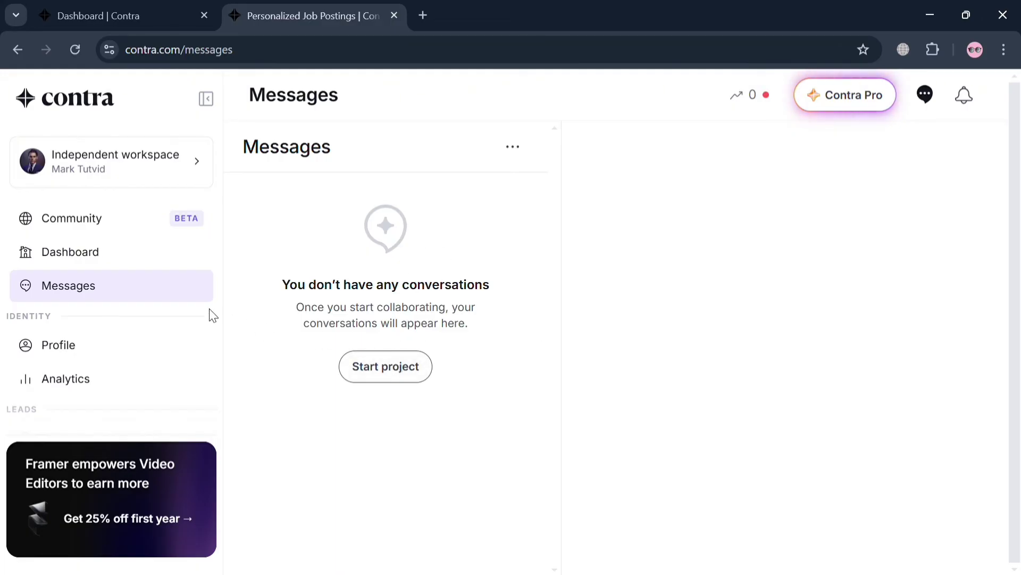
- Open Analytics, close the Get discovered checklist, review the page, and choose Start project
{"action": "left_click", "coordinate": [128, 385]}
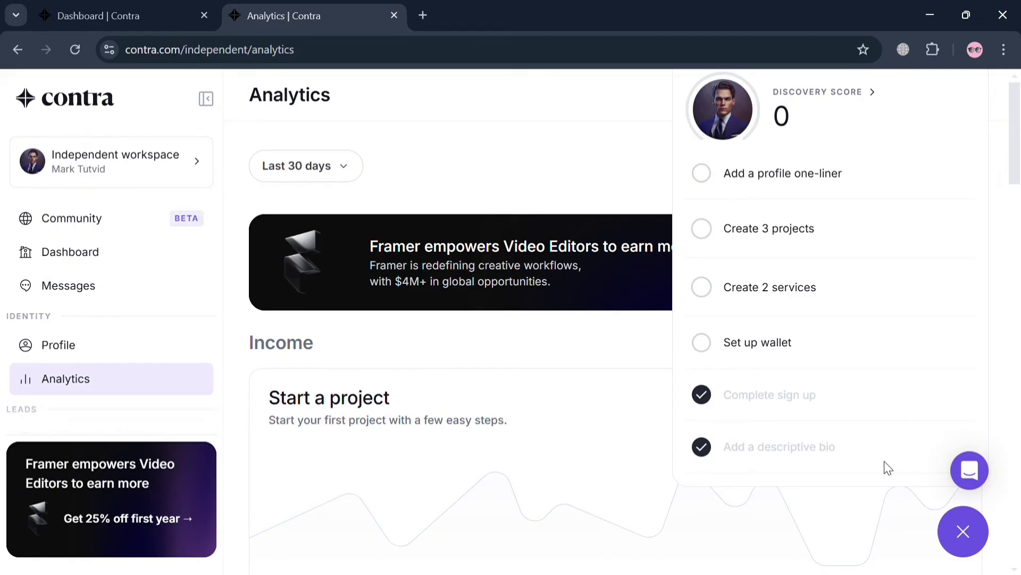
{"action": "left_click", "coordinate": [963, 532]}
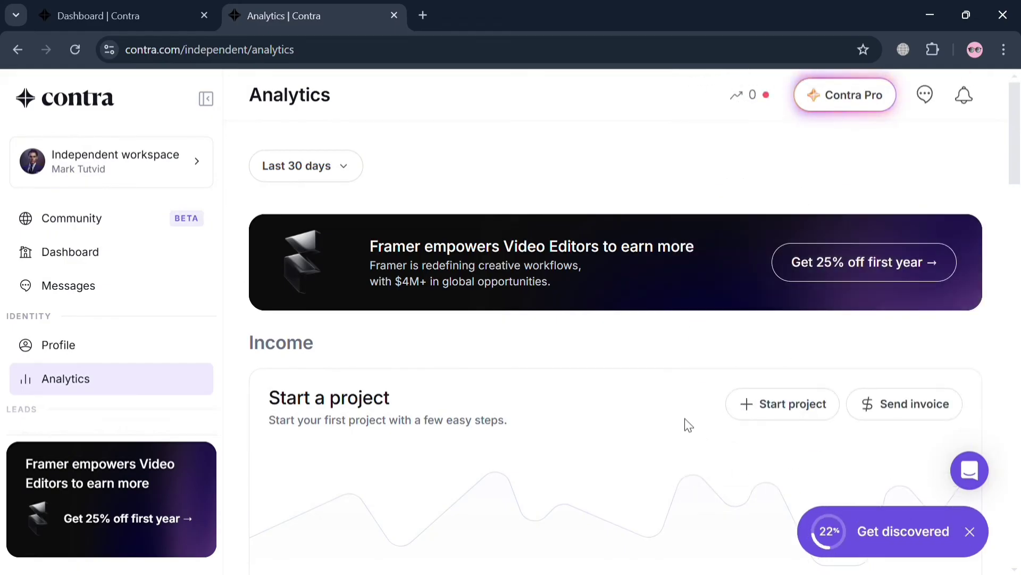
{"action": "scroll", "coordinate": [687, 424], "scroll_direction": "down", "scroll_amount": 3}
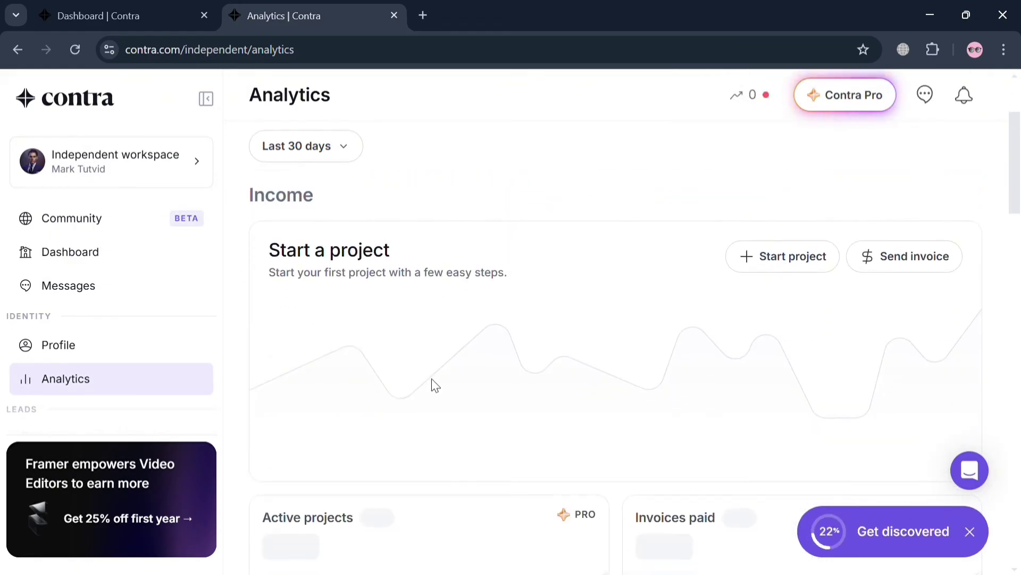
{"action": "scroll", "coordinate": [675, 522], "scroll_direction": "down", "scroll_amount": 10}
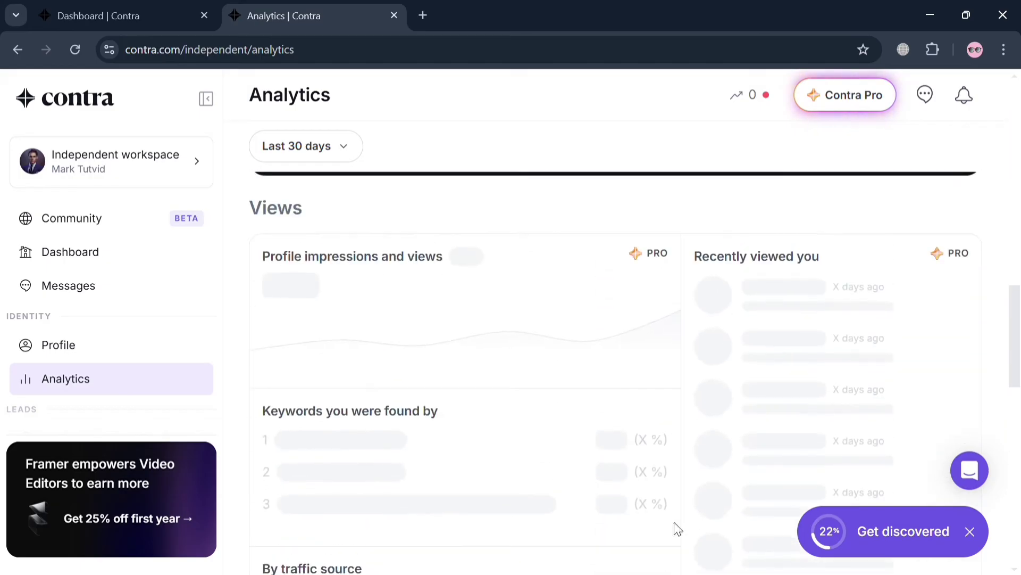
{"action": "scroll", "coordinate": [674, 522], "scroll_direction": "up", "scroll_amount": 13}
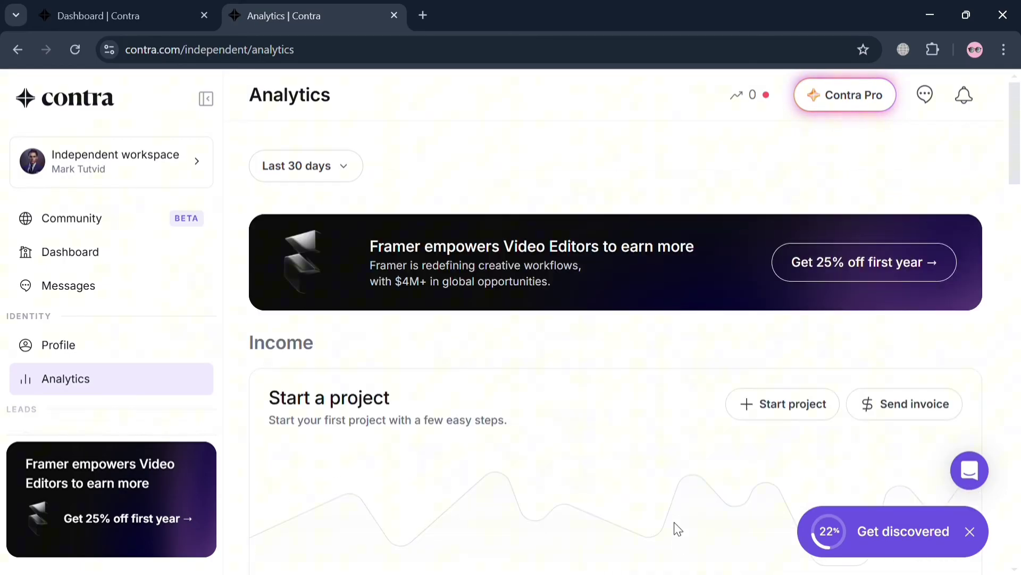
{"action": "left_click", "coordinate": [792, 414]}
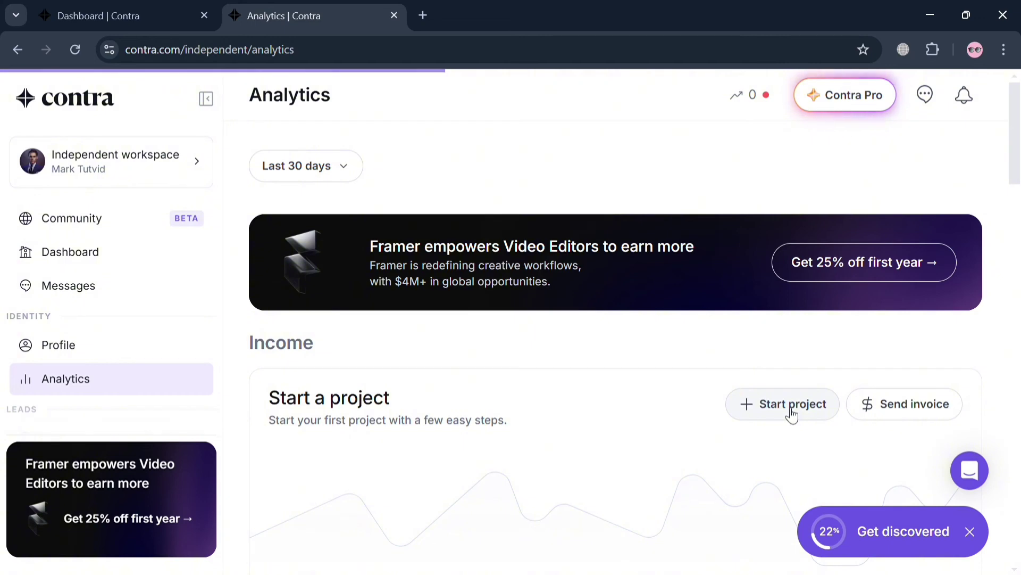
- Enter the client's e-mail address, first name and last name in the proposal form
{"action": "left_click", "coordinate": [325, 433]}
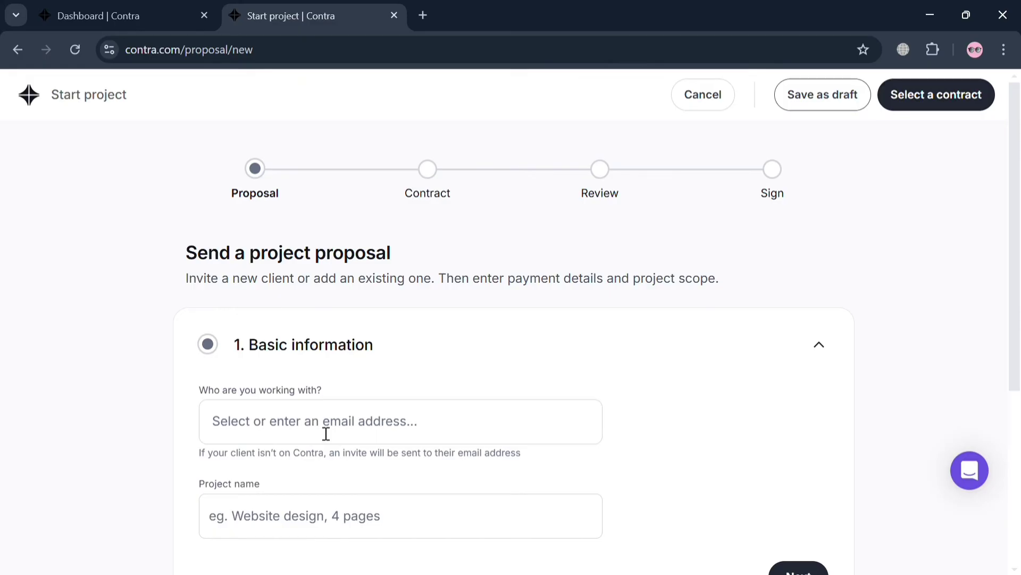
{"action": "scroll", "coordinate": [458, 445], "scroll_direction": "down", "scroll_amount": 1}
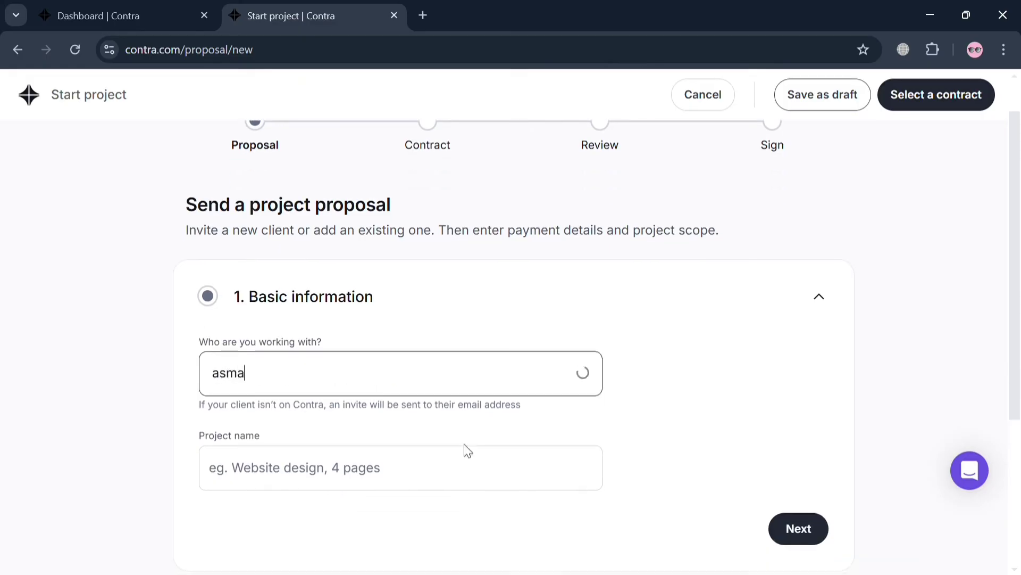
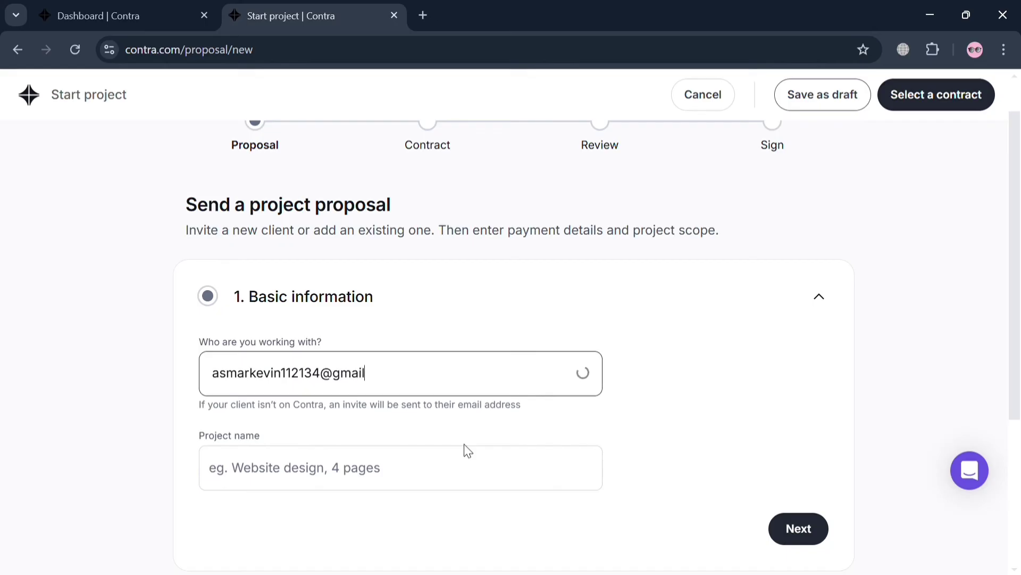
{"action": "left_click", "coordinate": [505, 470]}
{"action": "left_click", "coordinate": [381, 483]}
{"action": "type", "text": "M"}
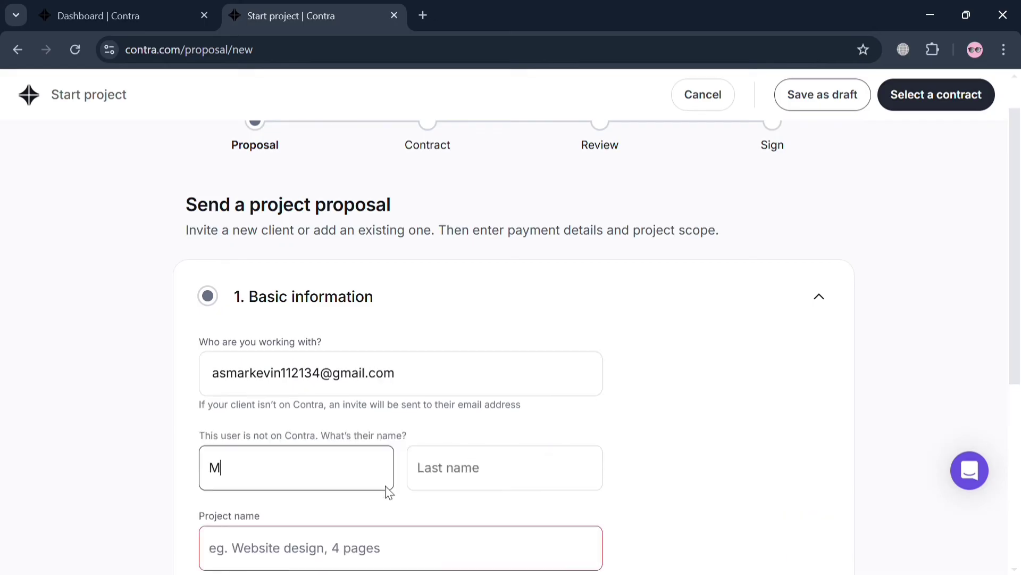
{"action": "left_click", "coordinate": [559, 485]}
{"action": "type", "text": "T"}
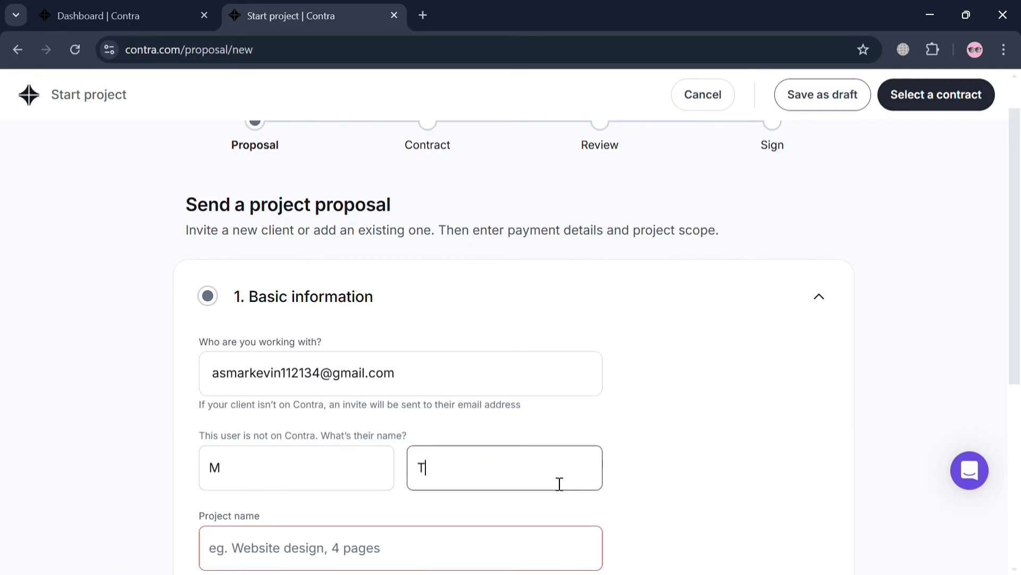
{"action": "left_click", "coordinate": [349, 550]}
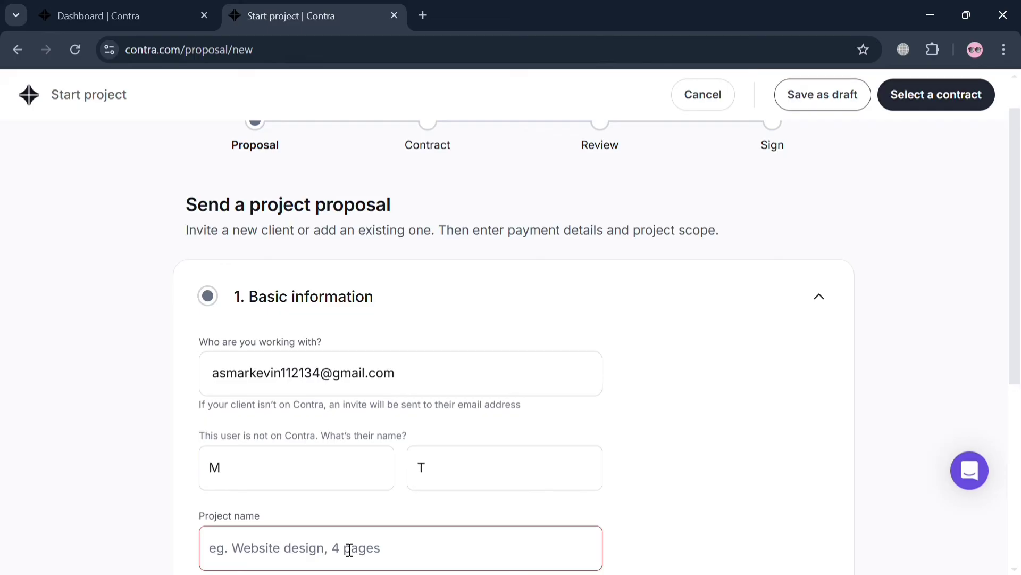
{"action": "scroll", "coordinate": [349, 550], "scroll_direction": "down", "scroll_amount": 6}
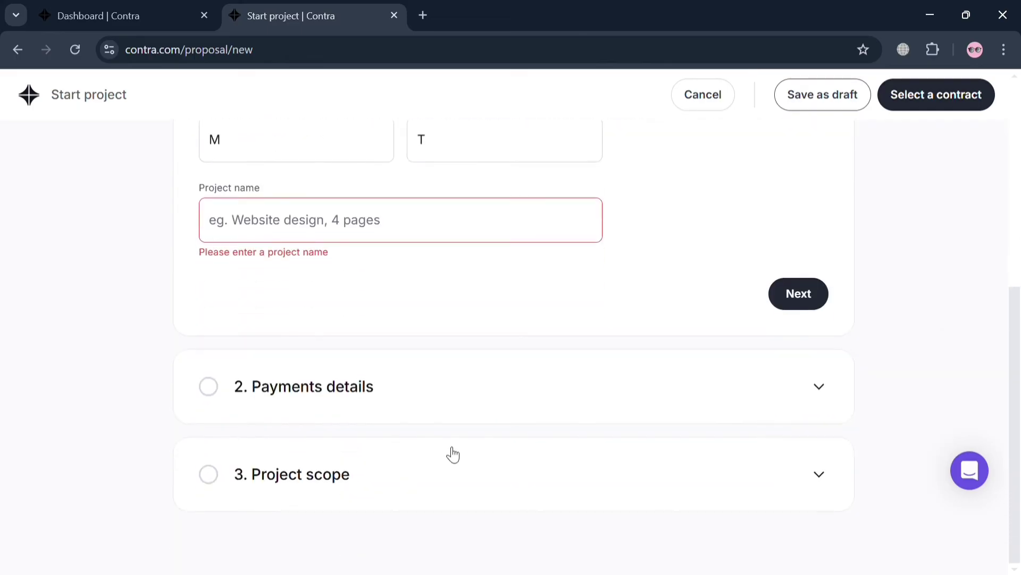
- Expand Payment details and choose Invoice billing, then expand the Project scope section
{"action": "left_click", "coordinate": [828, 390]}
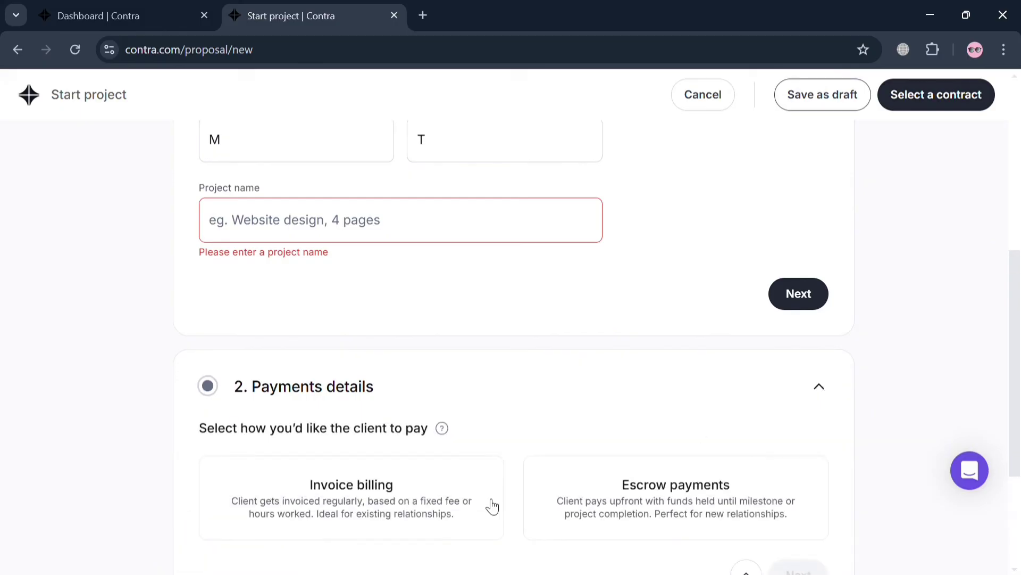
{"action": "scroll", "coordinate": [479, 510], "scroll_direction": "down", "scroll_amount": 3}
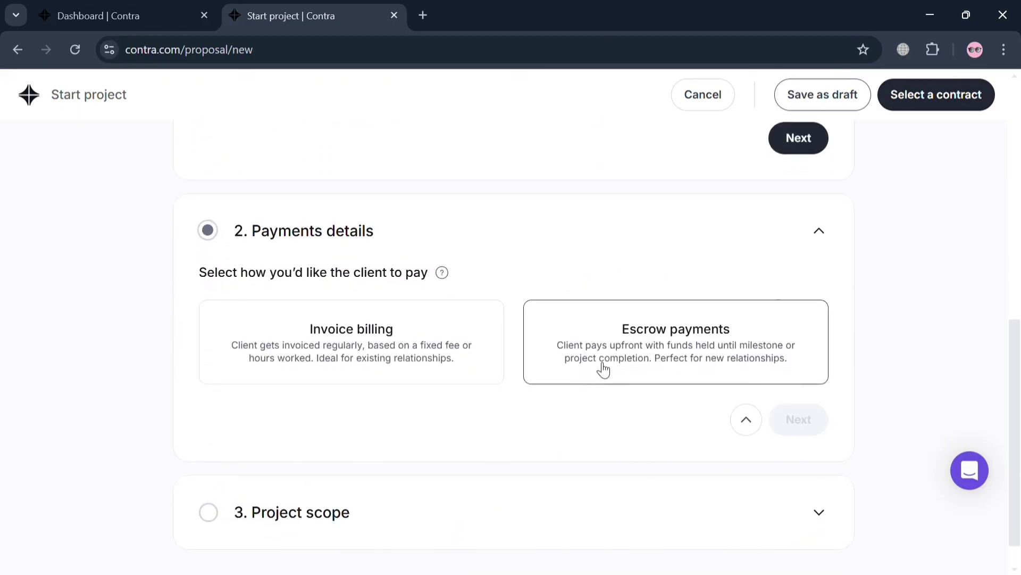
{"action": "left_click", "coordinate": [383, 360]}
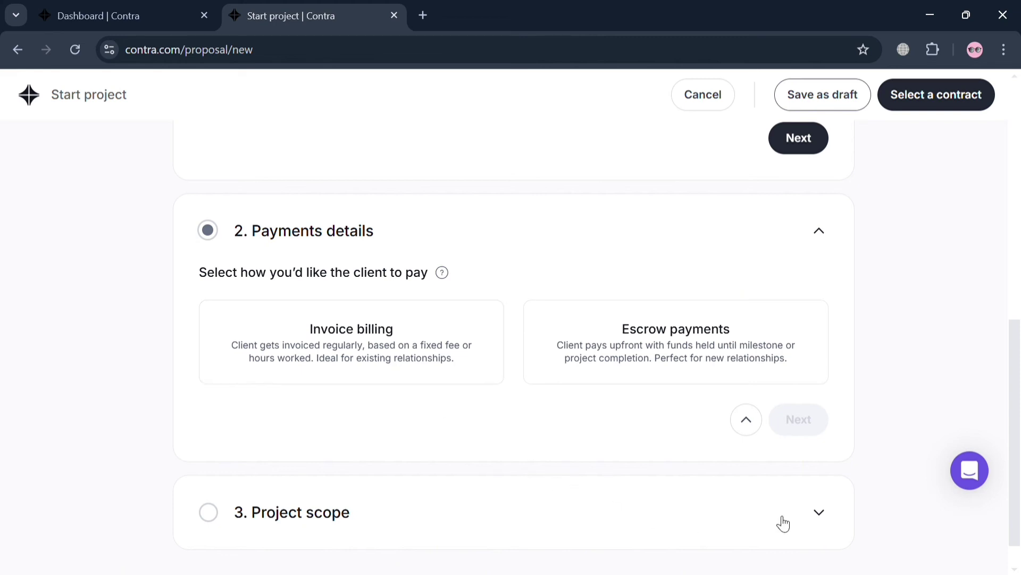
{"action": "left_click", "coordinate": [823, 516]}
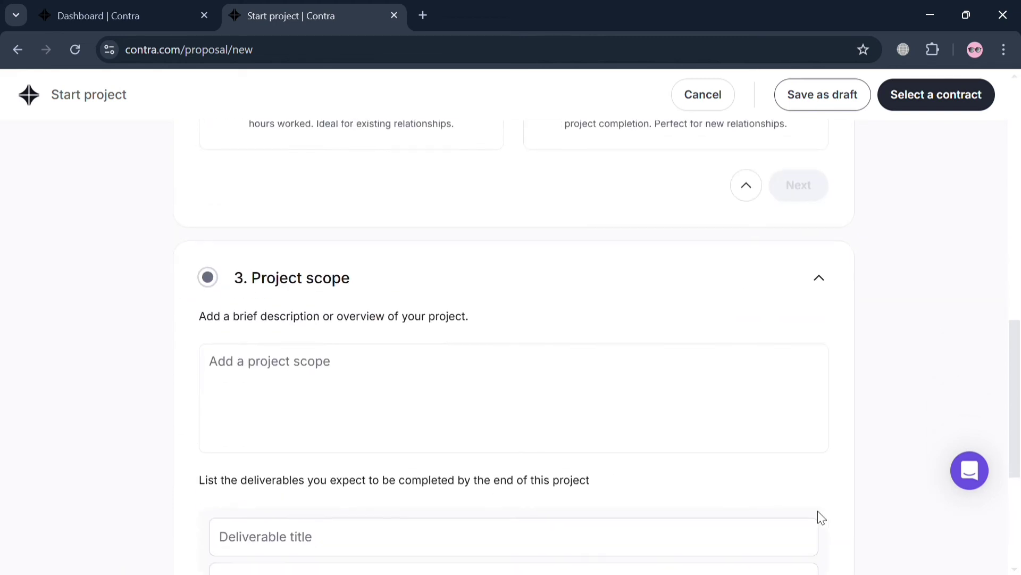
{"action": "scroll", "coordinate": [447, 393], "scroll_direction": "down", "scroll_amount": 3}
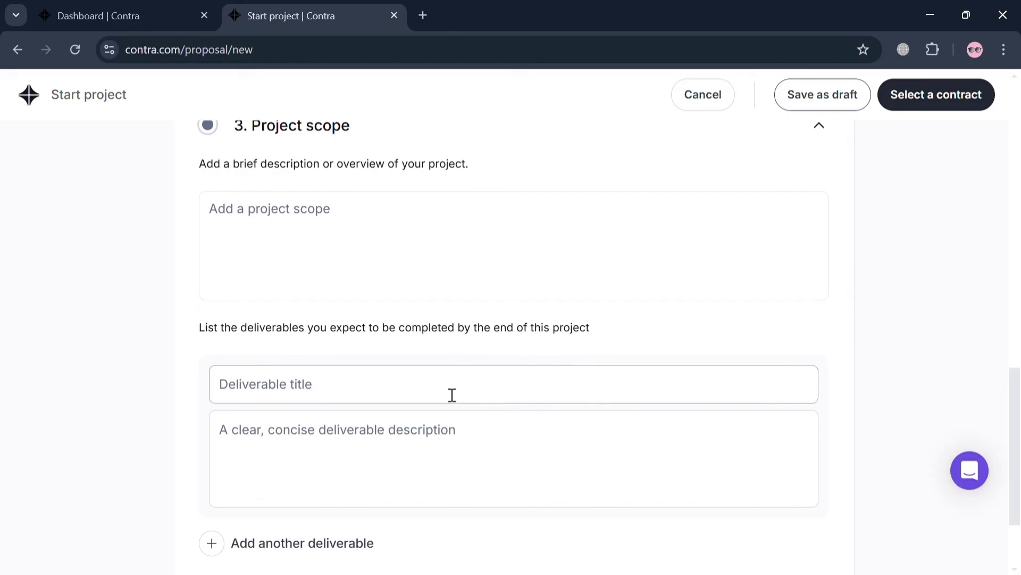
{"action": "scroll", "coordinate": [452, 395], "scroll_direction": "down", "scroll_amount": 2}
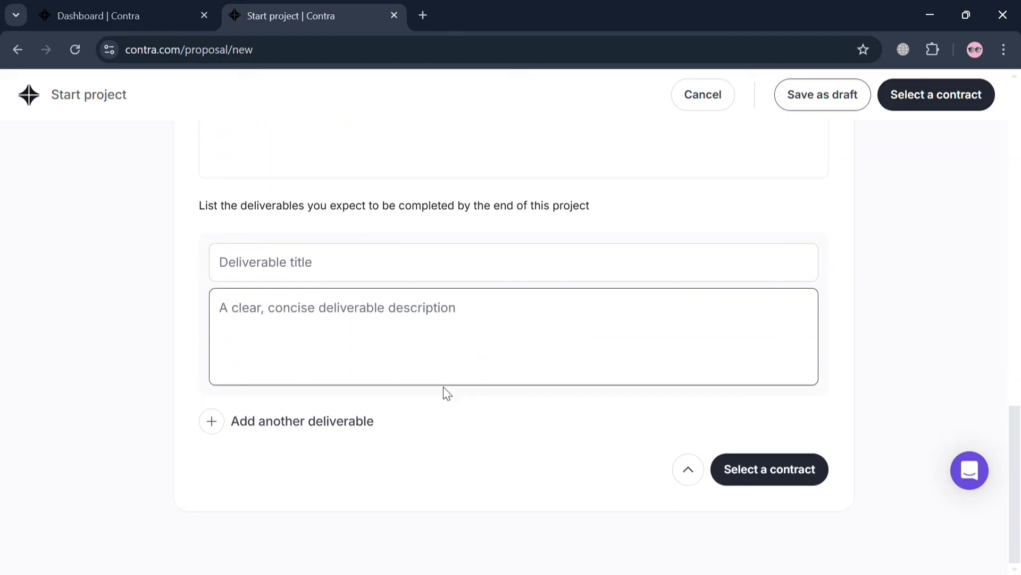
- Try Select a contract, then cancel the proposal to get the Save as a draft? prompt
{"action": "left_click", "coordinate": [742, 471]}
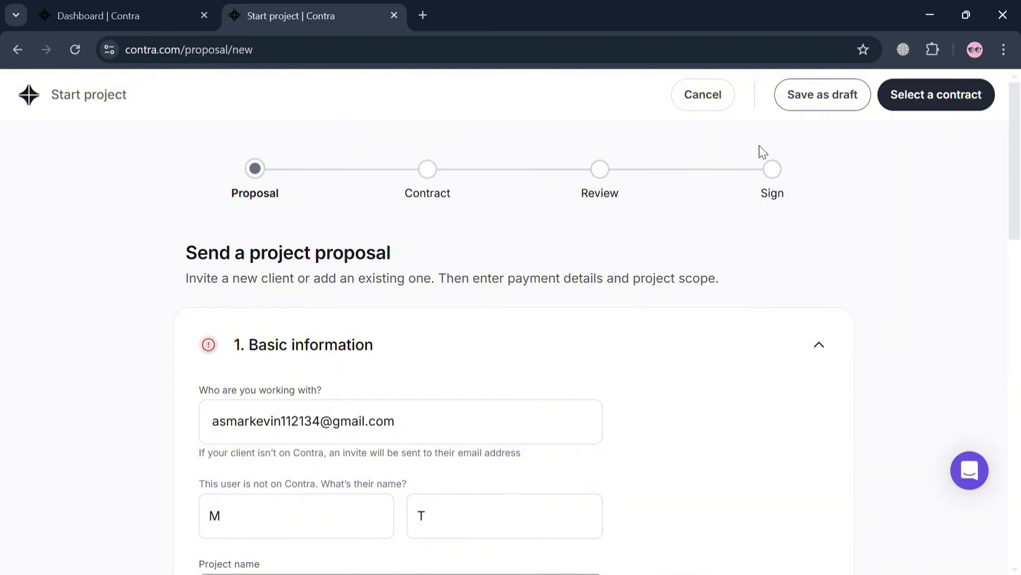
{"action": "left_click", "coordinate": [694, 100]}
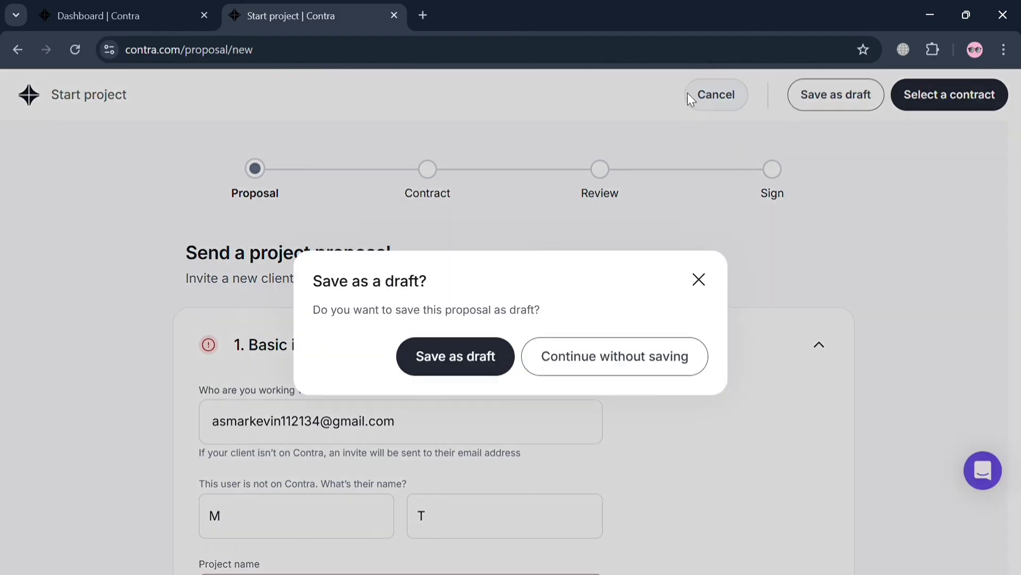